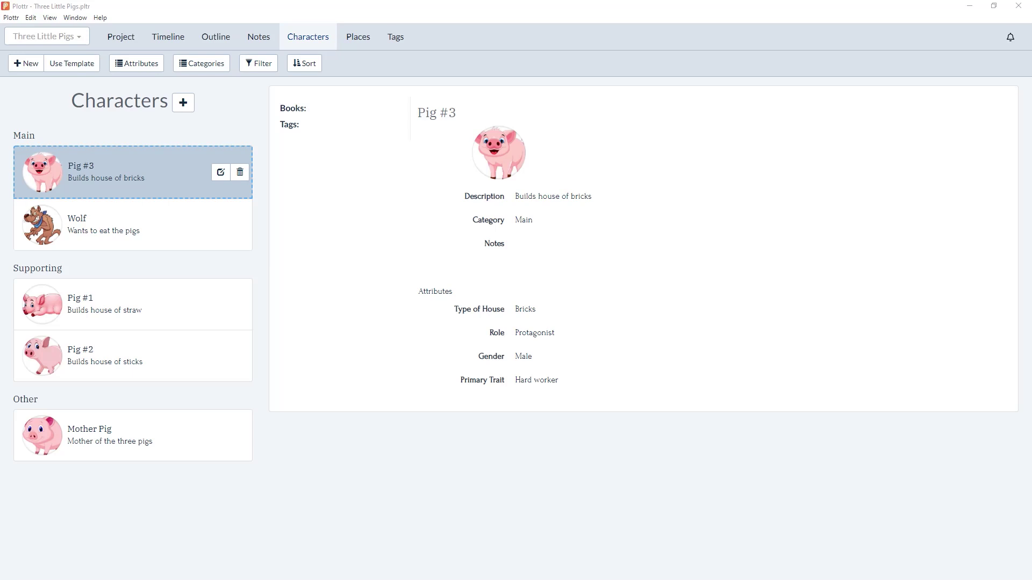
Use a template on the Characters tab to show the starter character templates
left_click(57, 68)
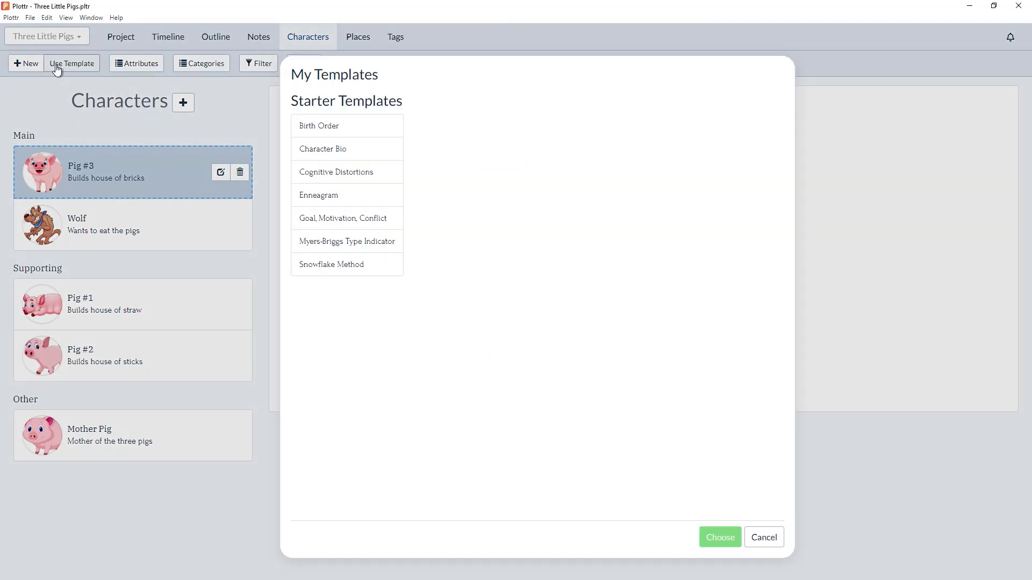
Create a new character from the Goal, Motivation, Conflict template
left_click(343, 221)
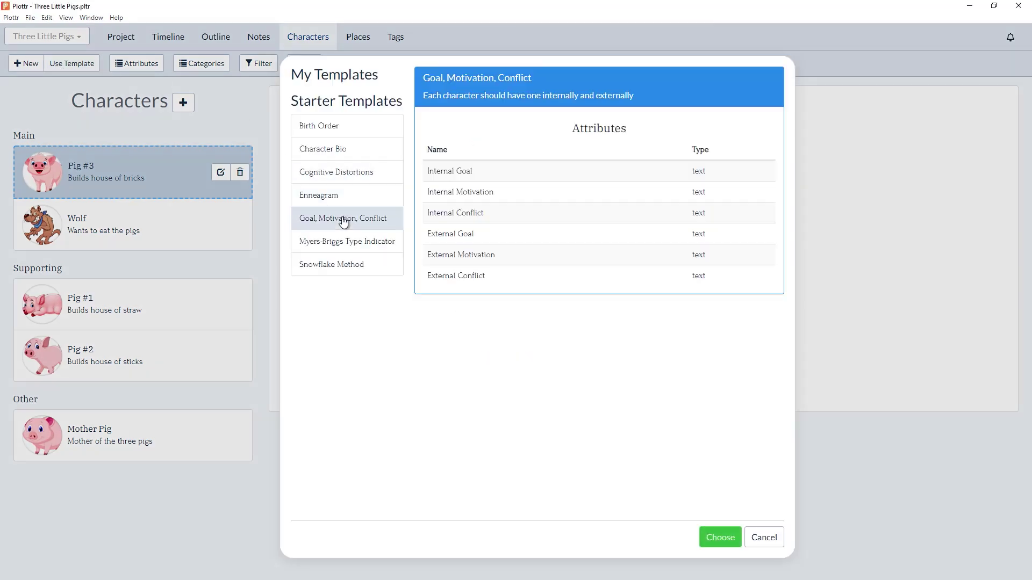
left_click(710, 539)
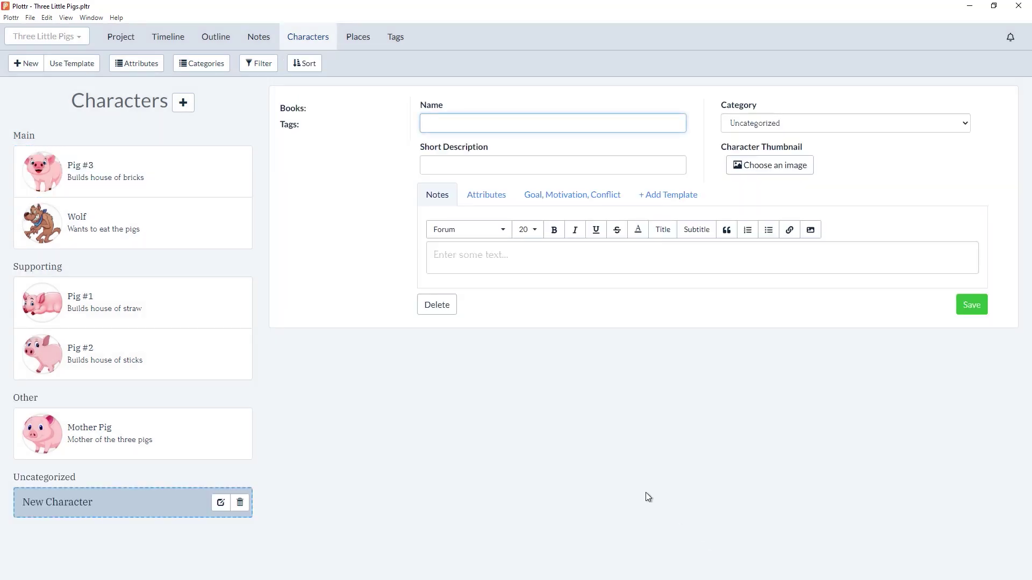
left_click(573, 206)
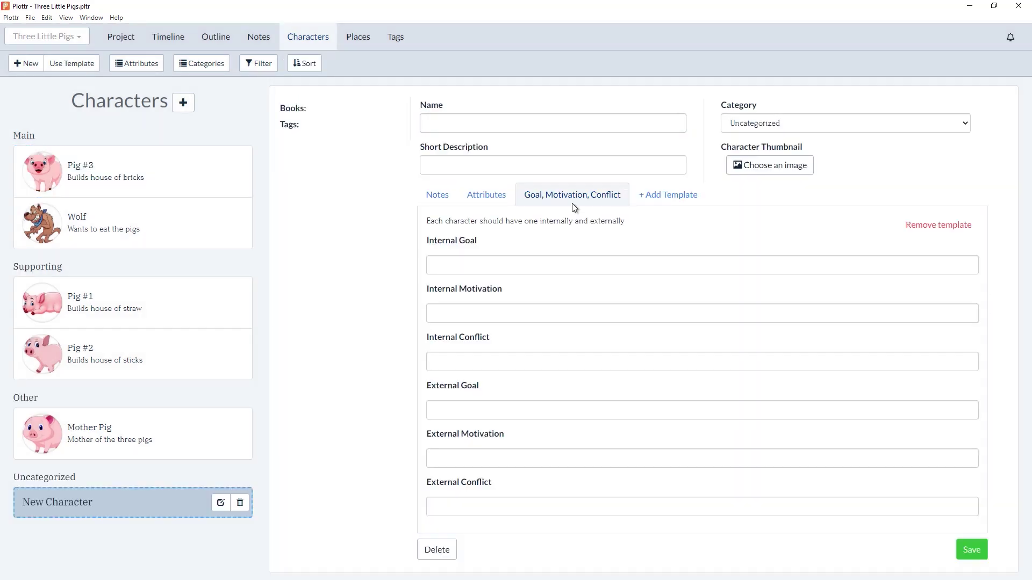
Add the Enneagram template to the new character
left_click(675, 199)
left_click(338, 196)
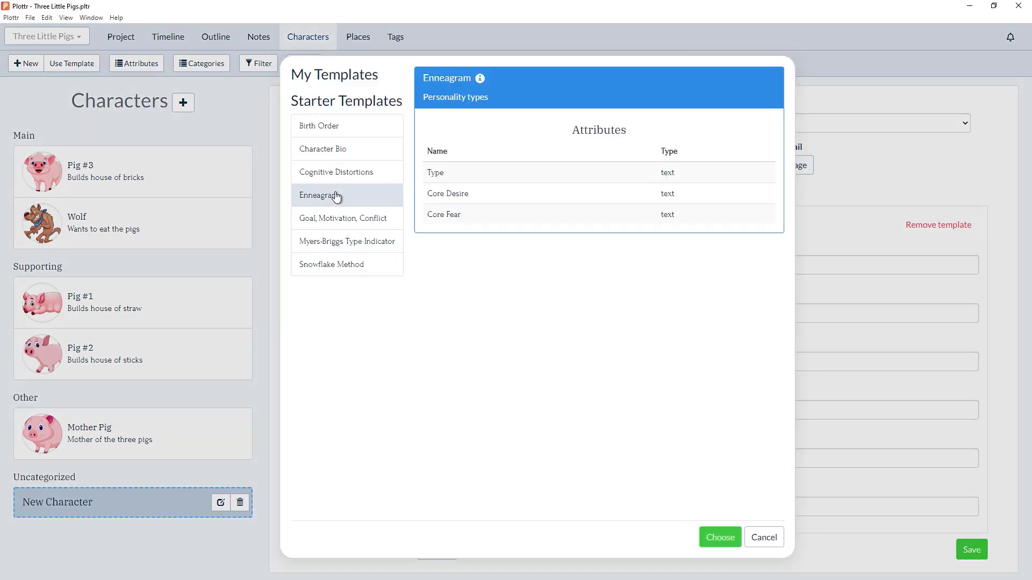
left_click(713, 540)
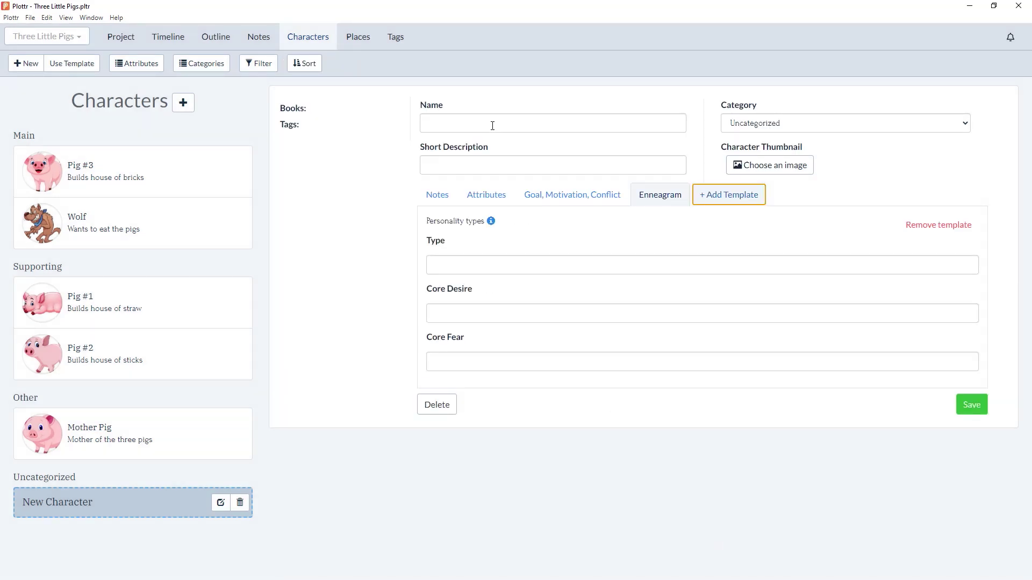
Name the new character 'Father of the Wolf', save it, and select Mother Pig
left_click(492, 125)
type("Fathe")
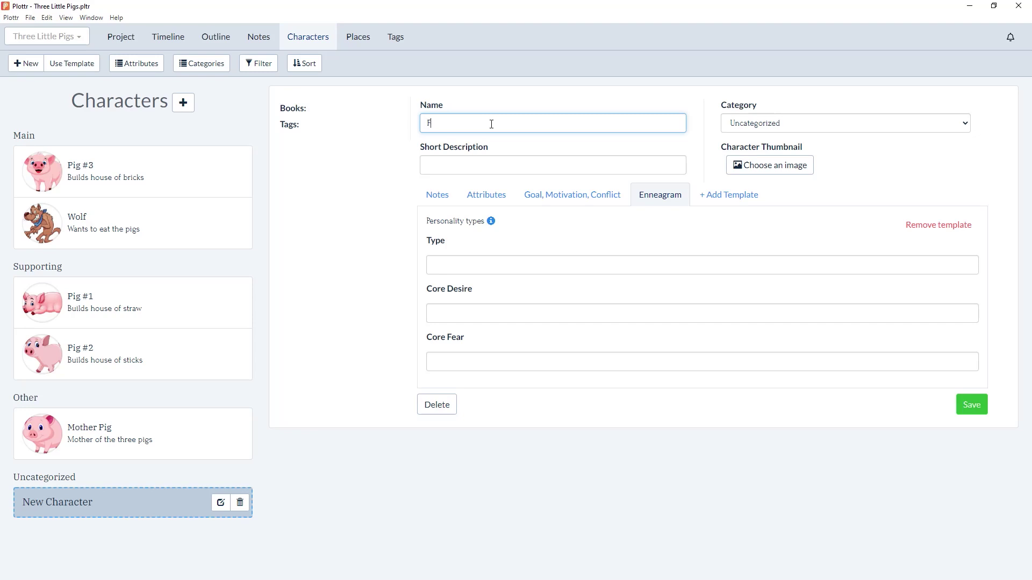
type("r of the Wolf")
left_click(972, 404)
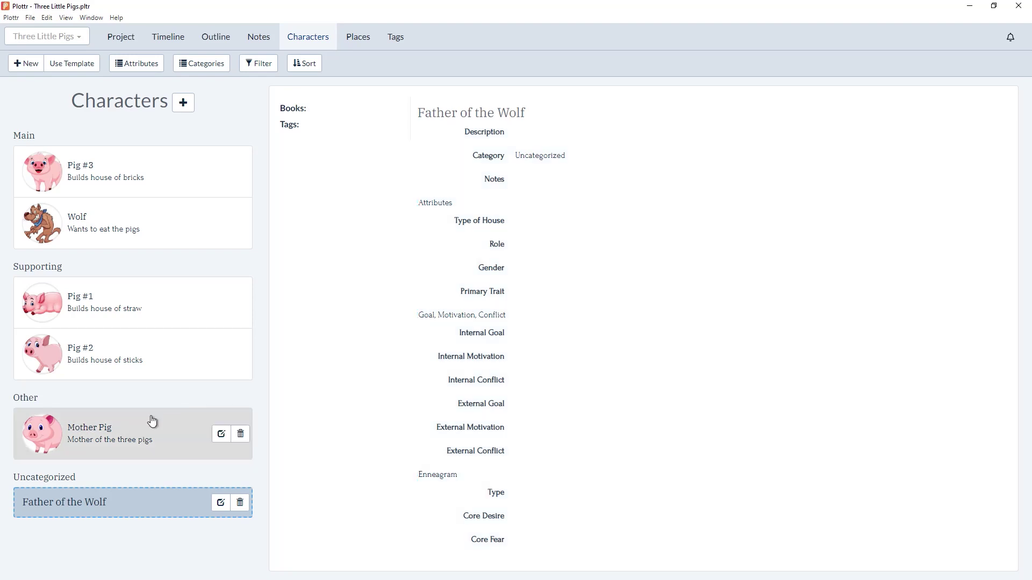
left_click(152, 422)
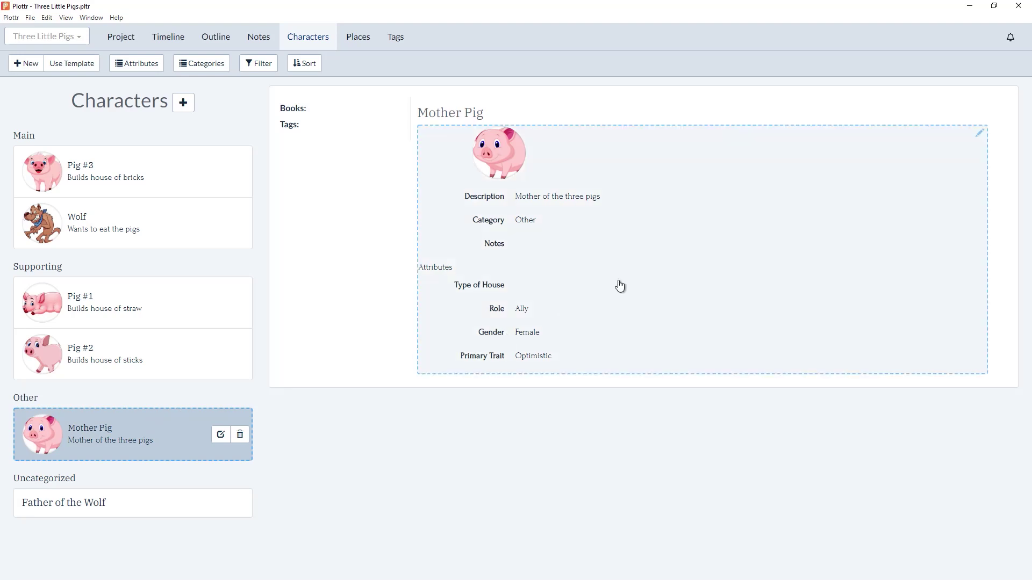
Edit Mother Pig, add the Myers-Briggs Type Indicator template, and save
left_click(618, 285)
left_click(568, 243)
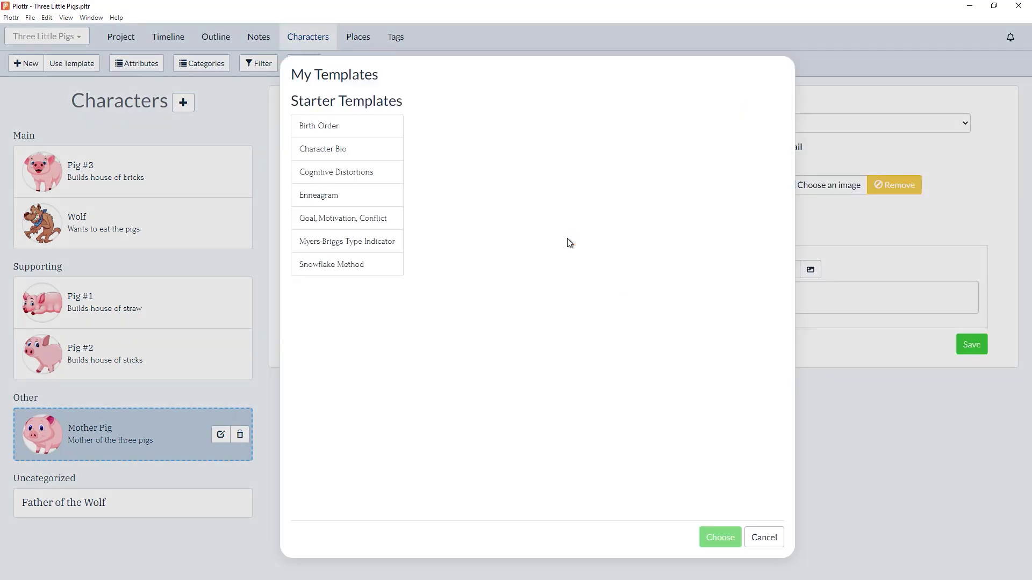
left_click(403, 242)
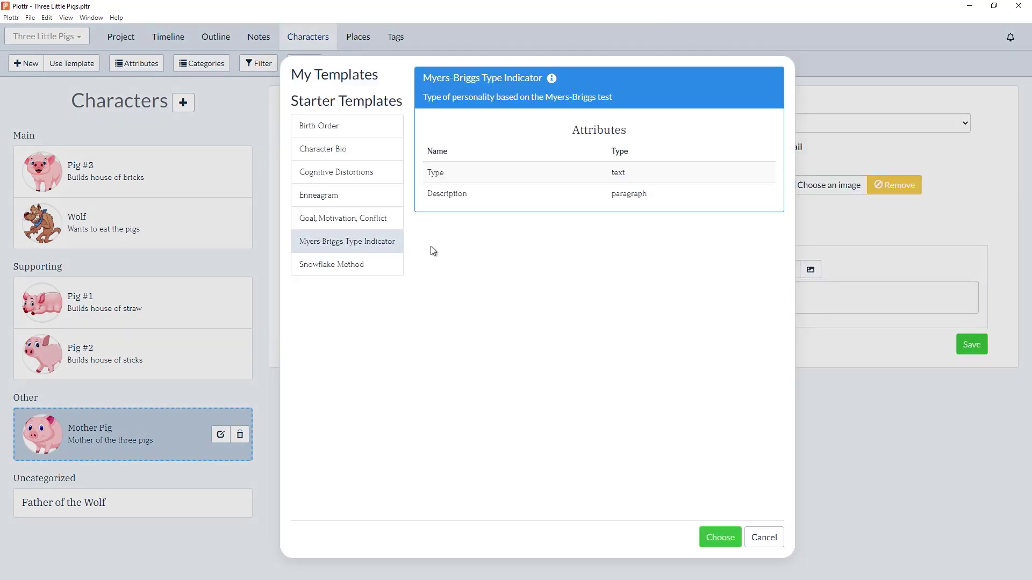
left_click(719, 538)
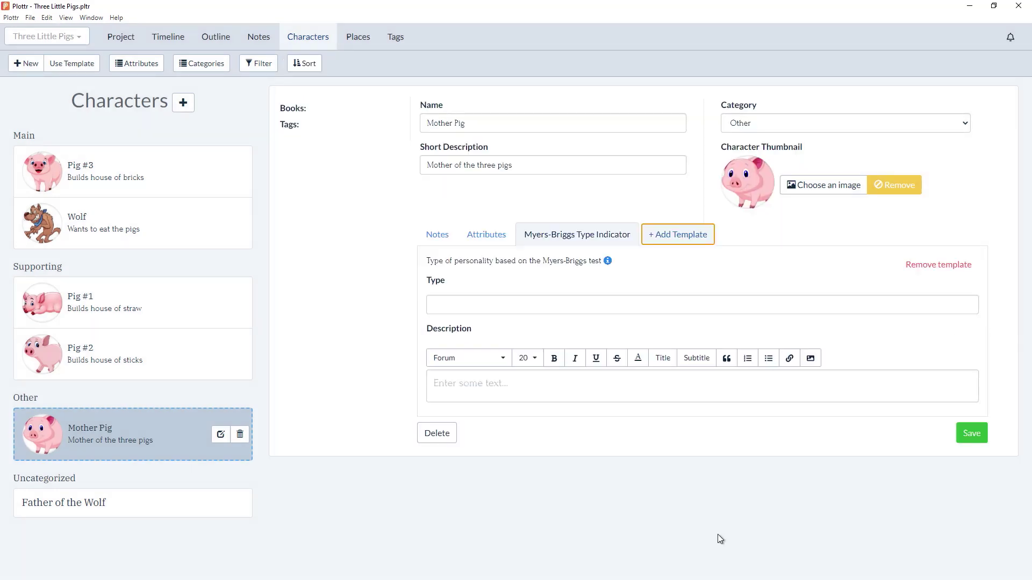
left_click(971, 433)
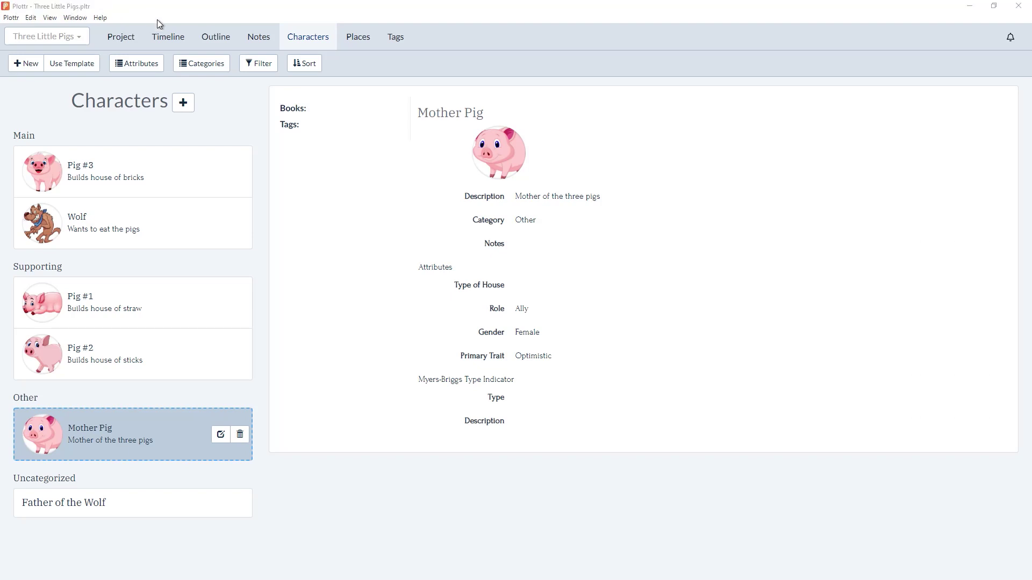
Open the 'Makes house out of bricks' scene on the timeline and apply the Proactive Scene template
left_click(160, 43)
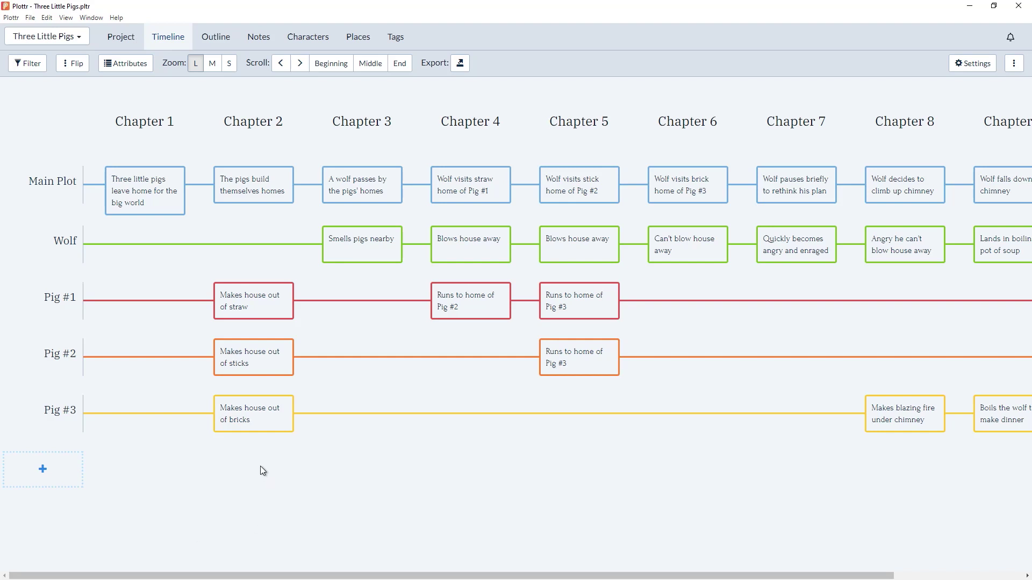
left_click(265, 420)
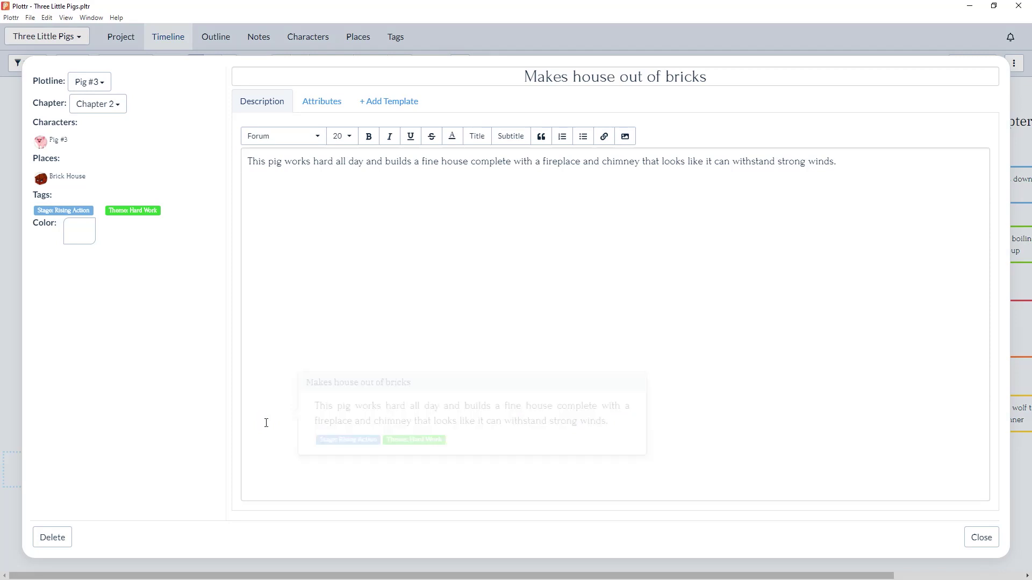
left_click(323, 103)
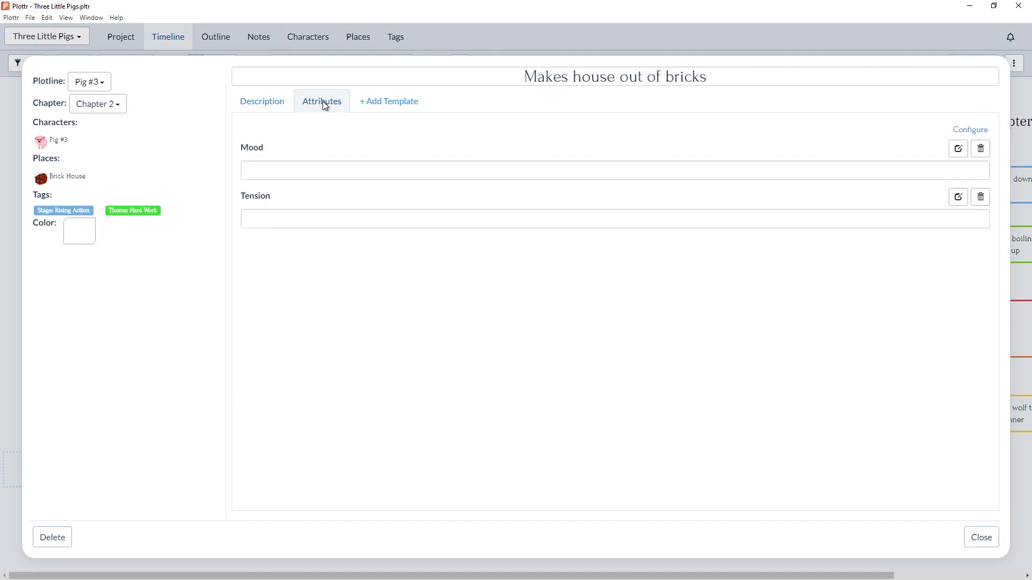
left_click(398, 102)
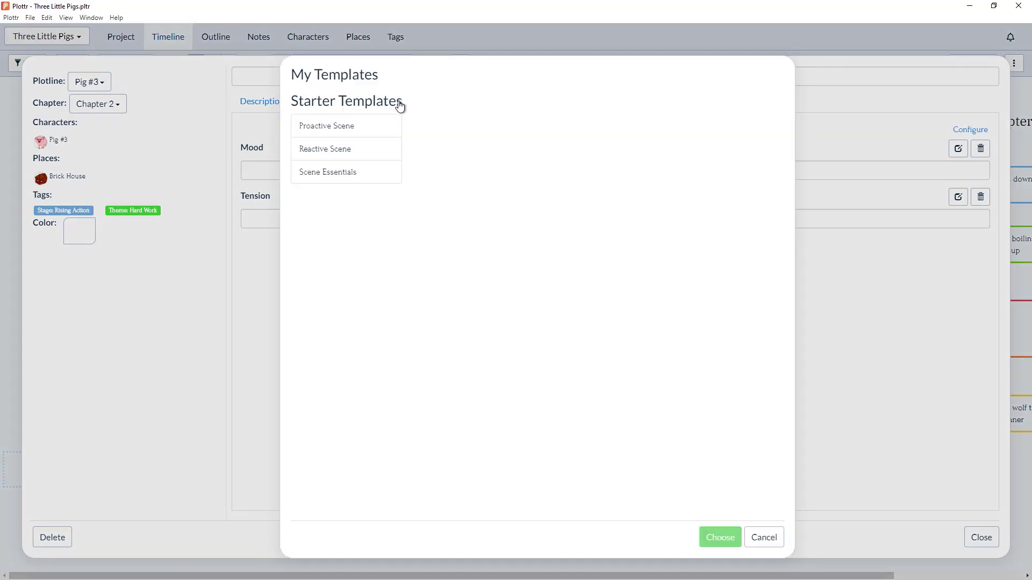
left_click(352, 127)
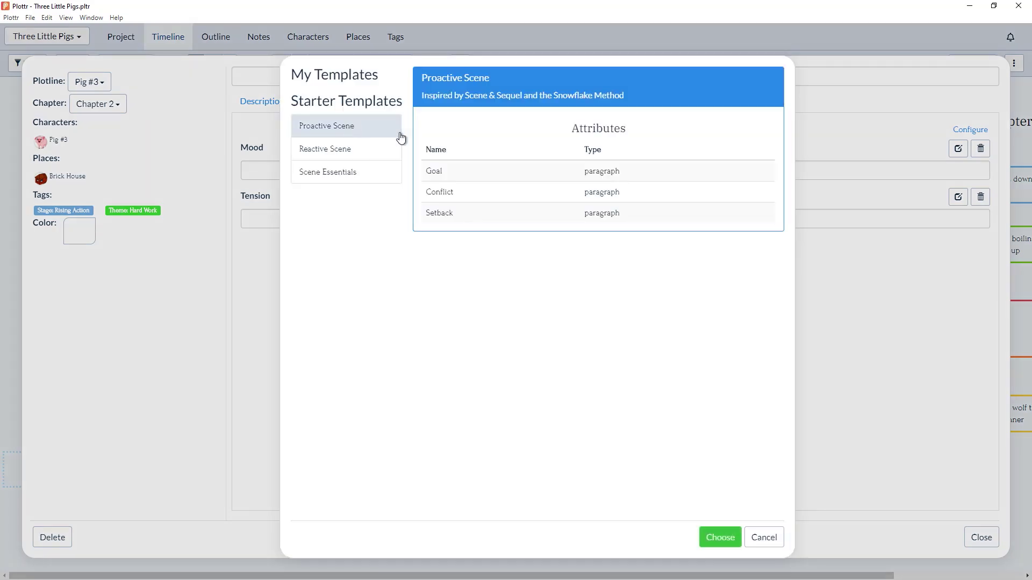
left_click(713, 541)
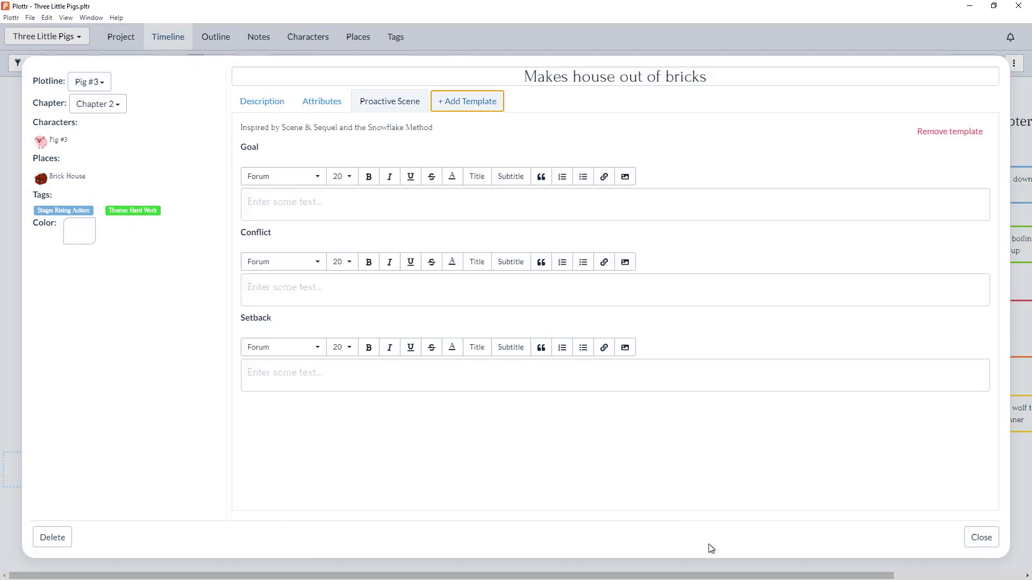
Apply the Scene Essentials template to the scene as well
left_click(457, 108)
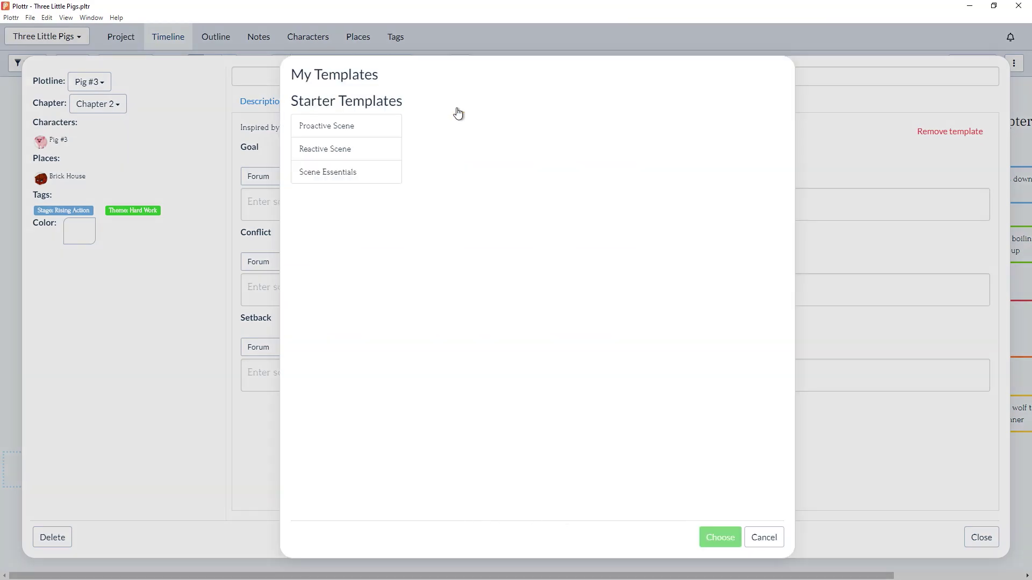
left_click(379, 173)
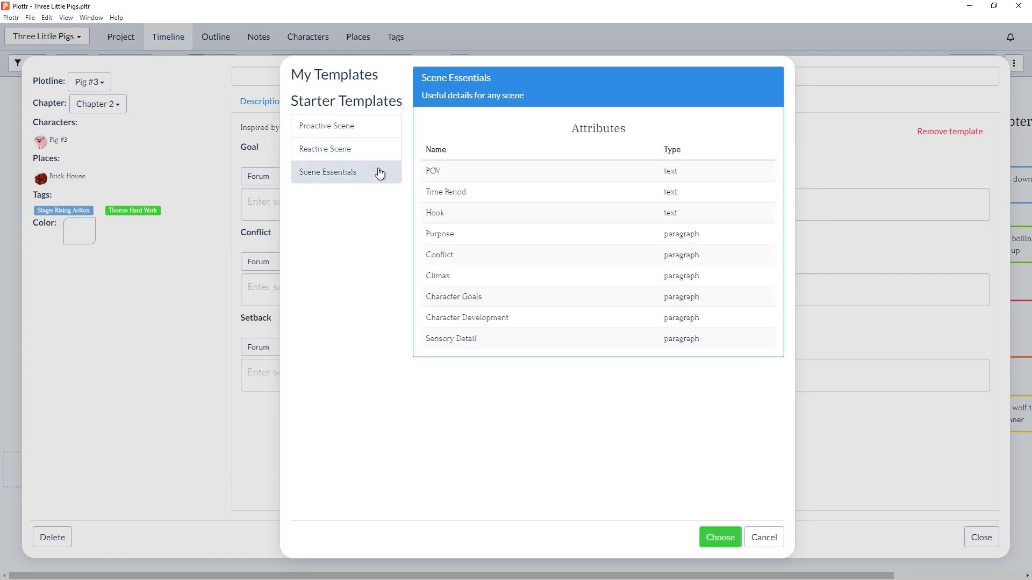
left_click(709, 540)
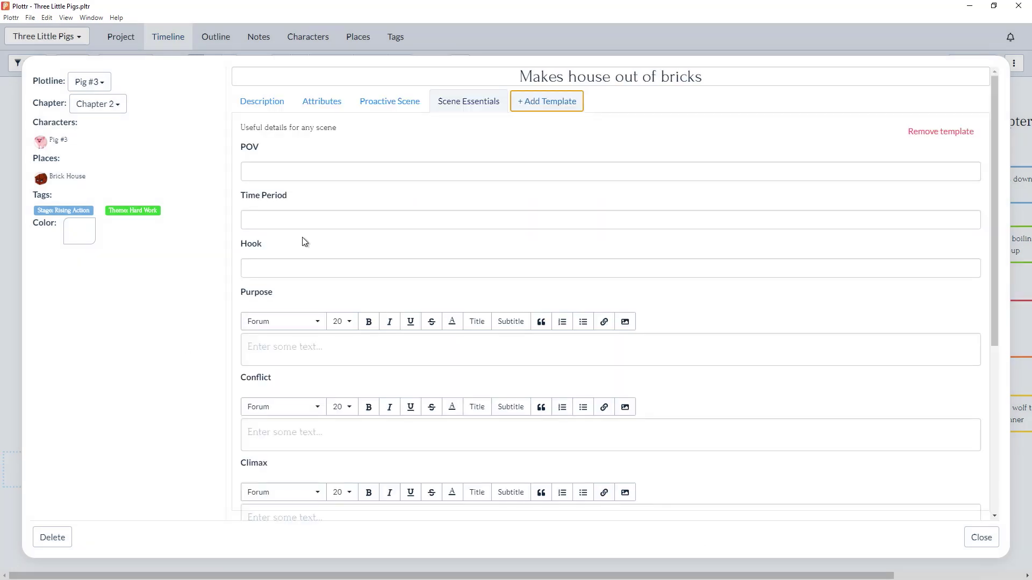
Review the scene's template, attribute and description tabs, close it, and show the Project page
left_click(400, 107)
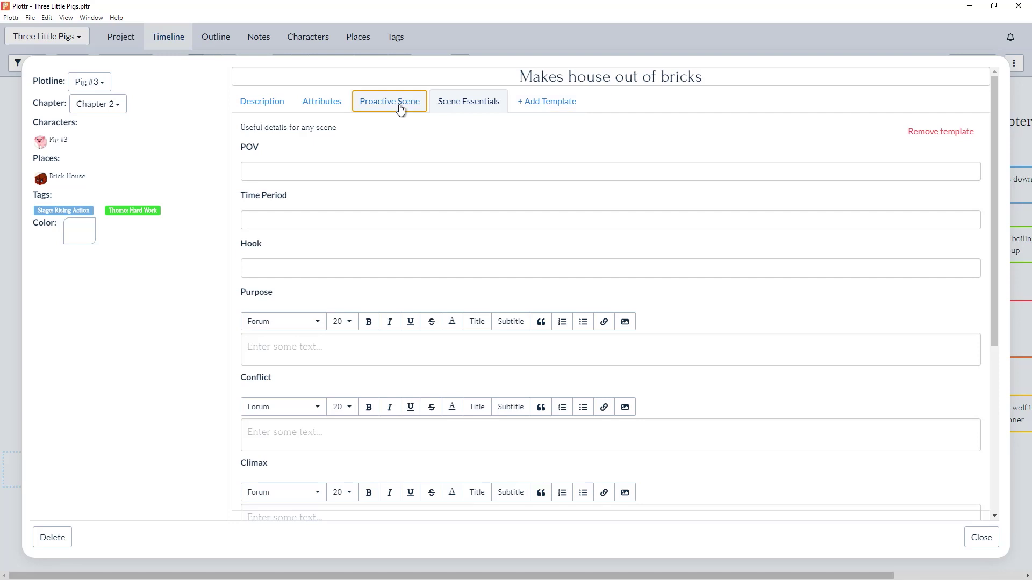
left_click(326, 103)
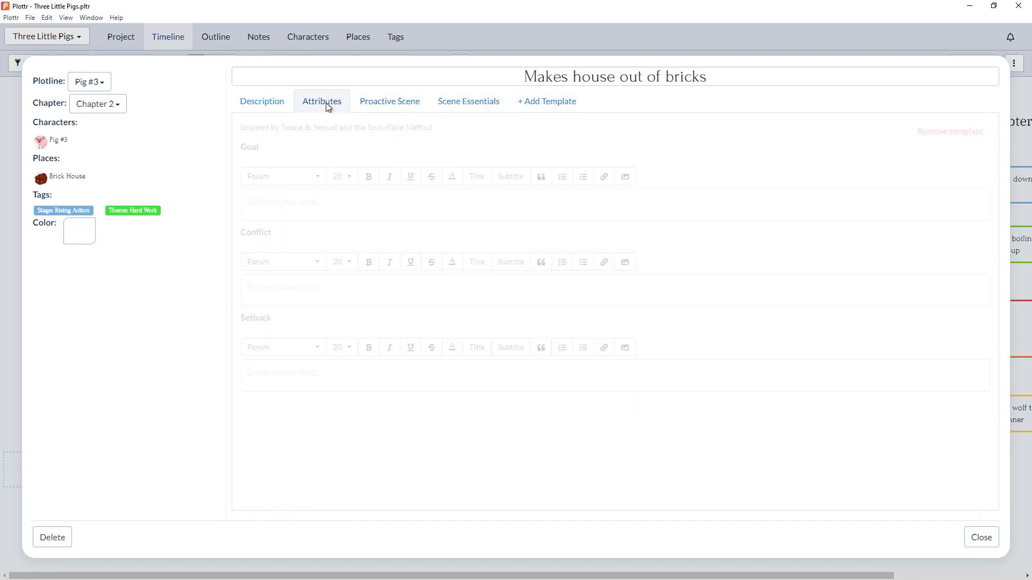
left_click(277, 103)
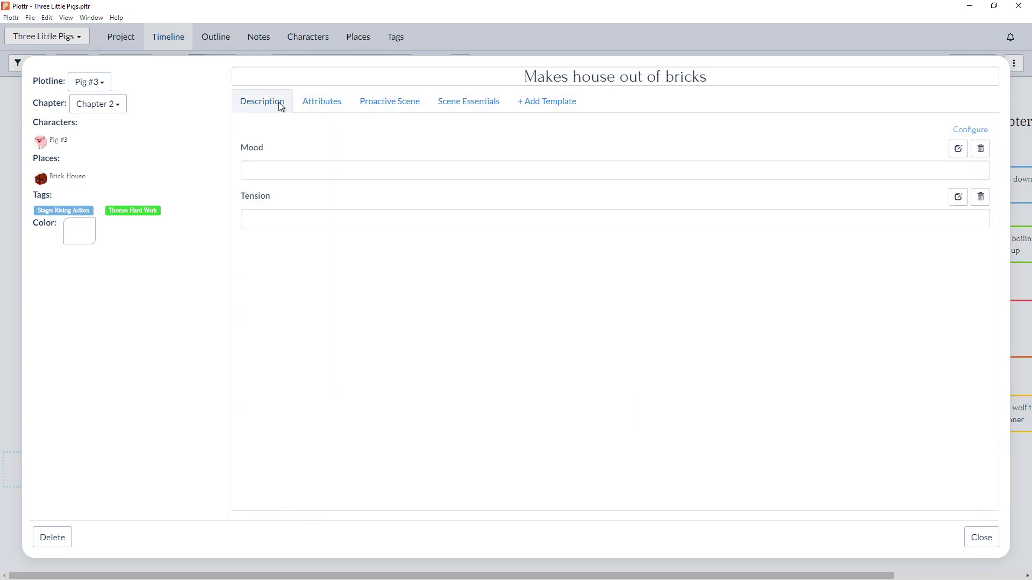
left_click(981, 538)
left_click(122, 37)
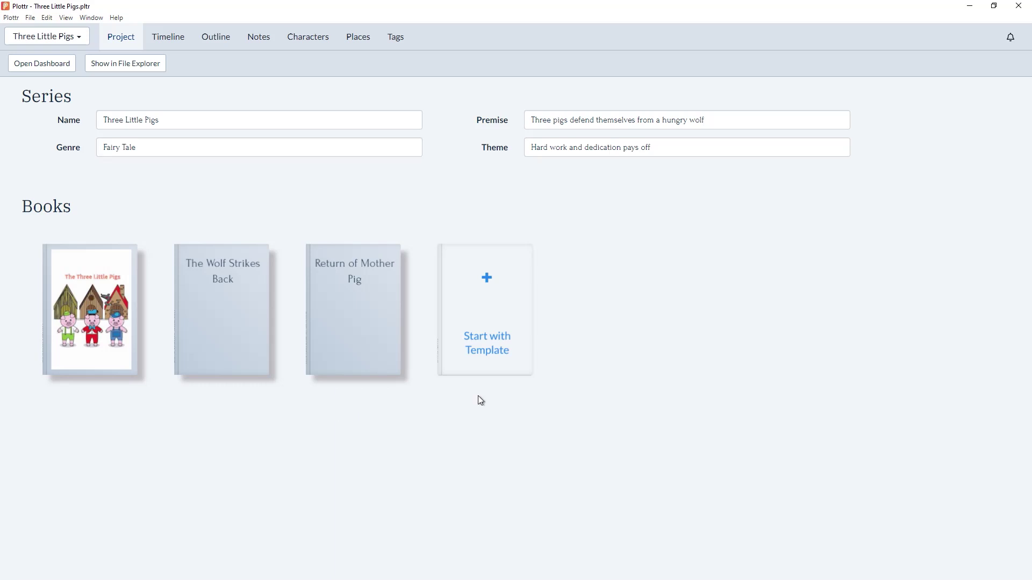
Add a new book to the project from the Hero's Journey starter template
left_click(486, 357)
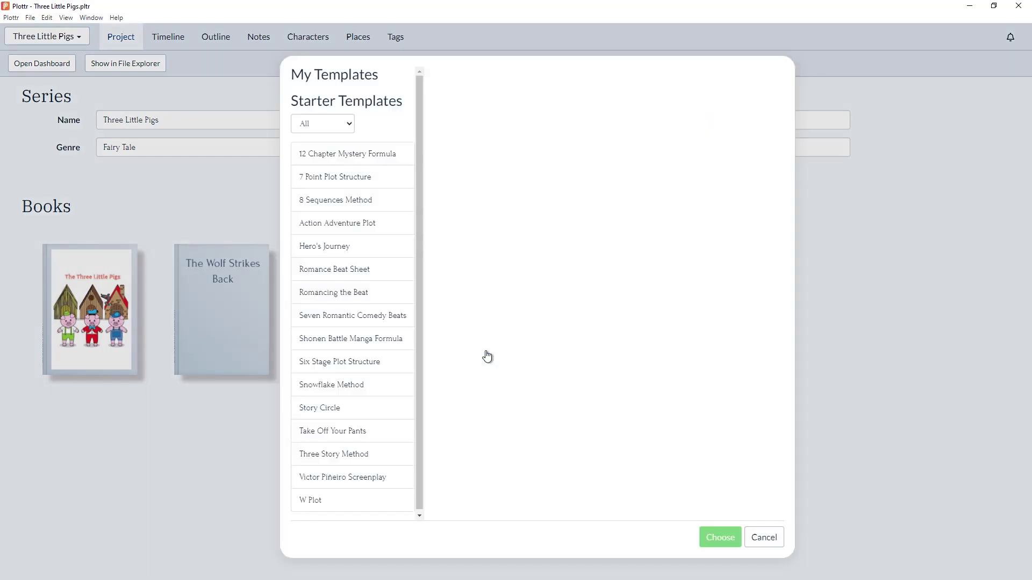
left_click(348, 249)
left_click(716, 539)
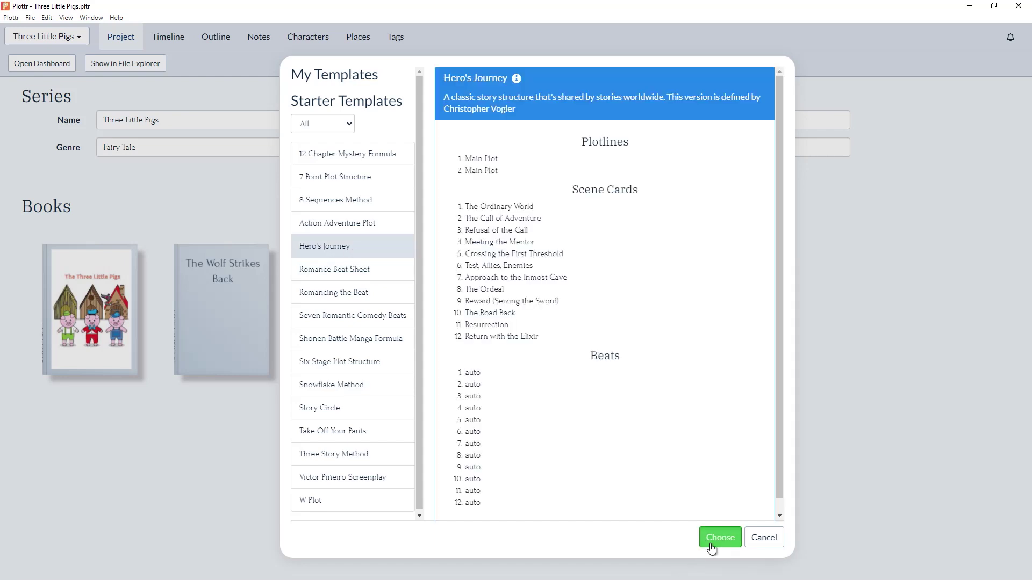
Retitle the Untitled book 'The Hero's Journey' and save it
mouse_move(481, 339)
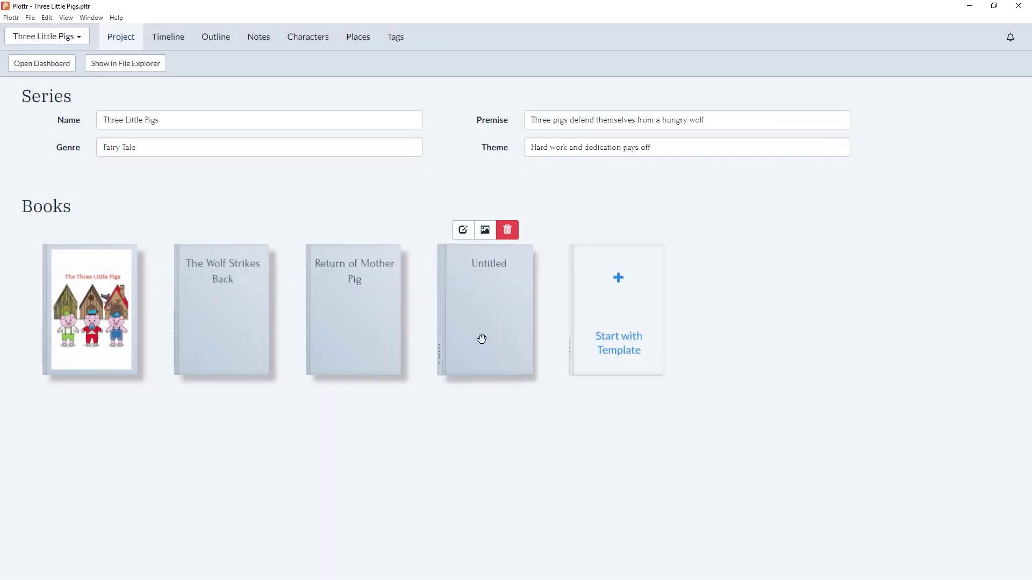
left_click(464, 237)
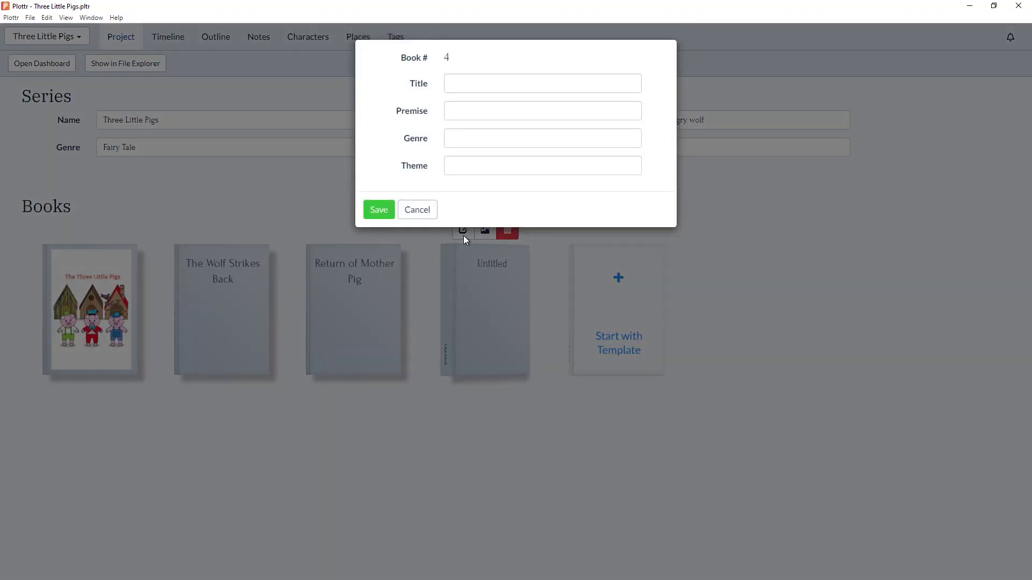
type("The Hero's Journey")
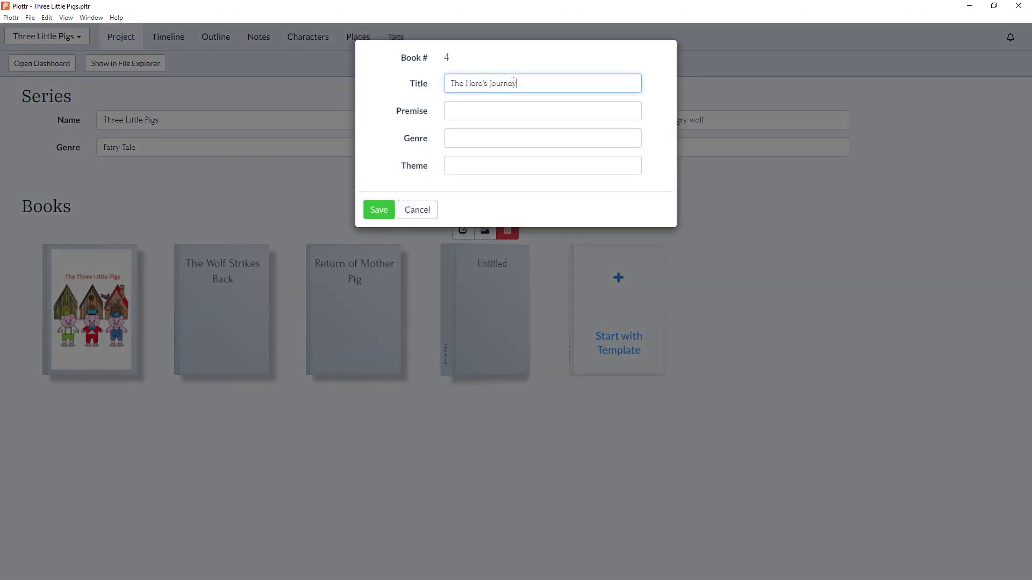
left_click(374, 209)
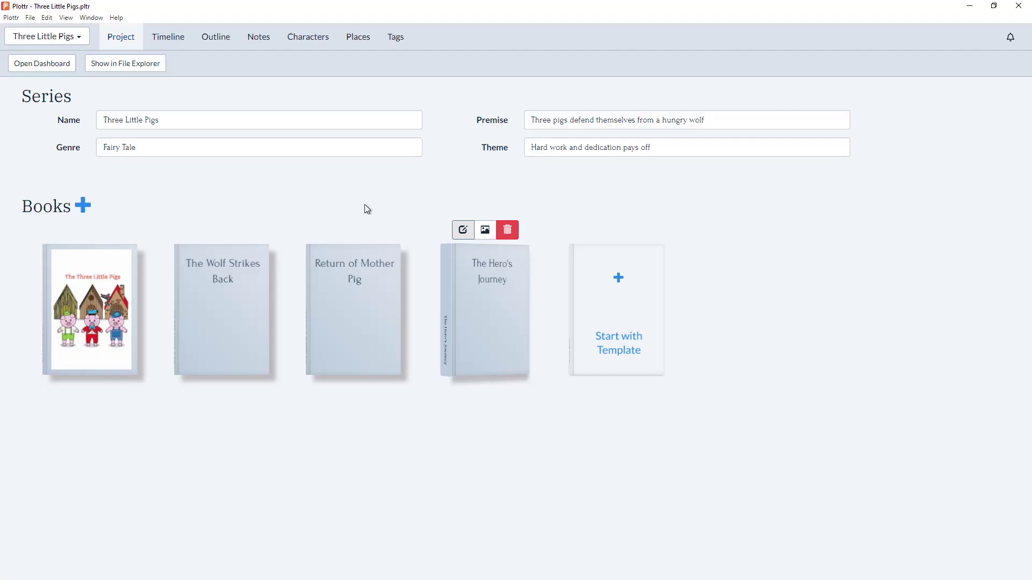
left_click(167, 36)
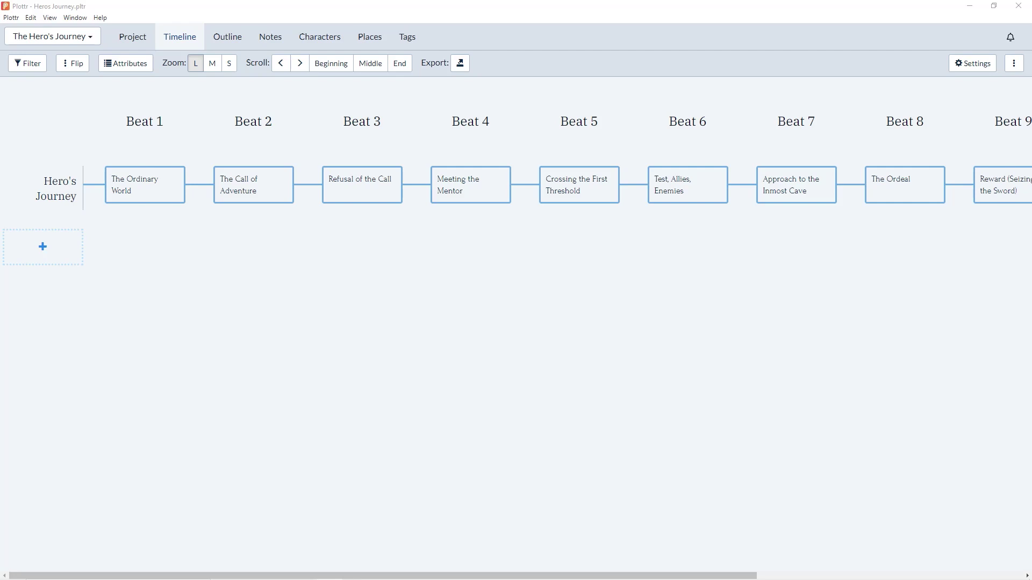
mouse_move(146, 171)
mouse_move(264, 193)
mouse_move(388, 189)
left_click(144, 185)
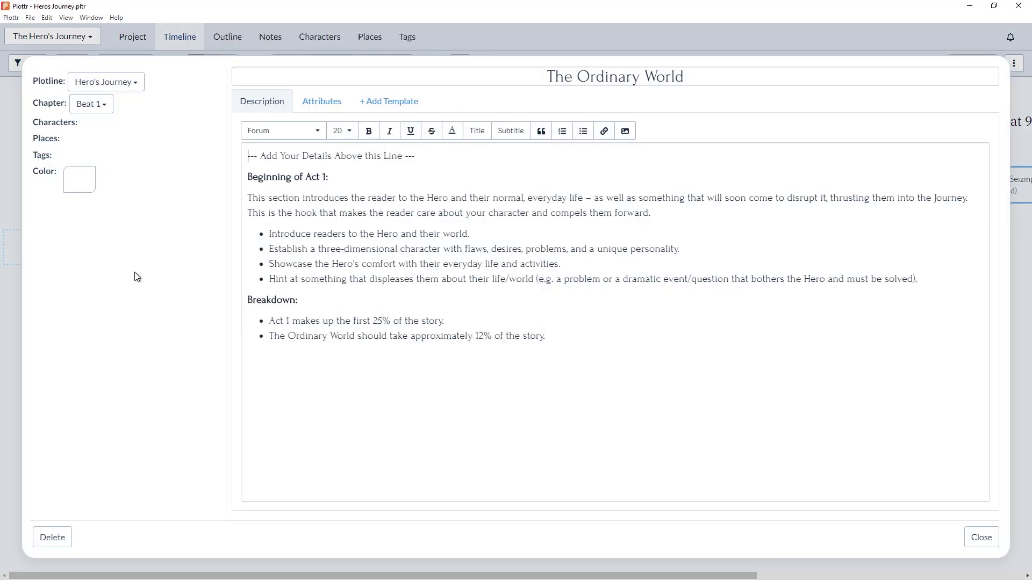
left_click(242, 183)
left_click(981, 537)
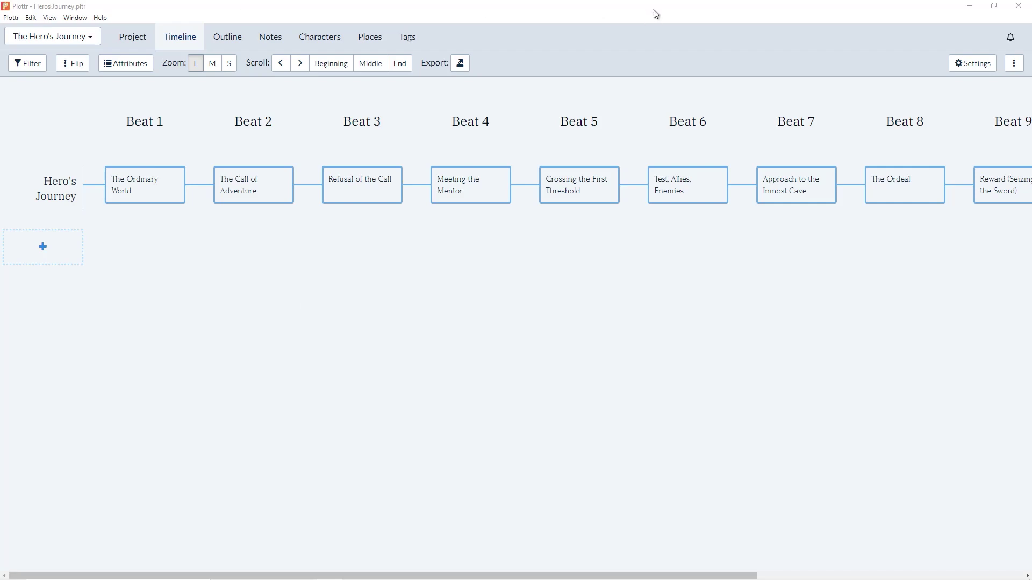
Change the timeline column name from Beat to Scene in the timeline settings
left_click(957, 65)
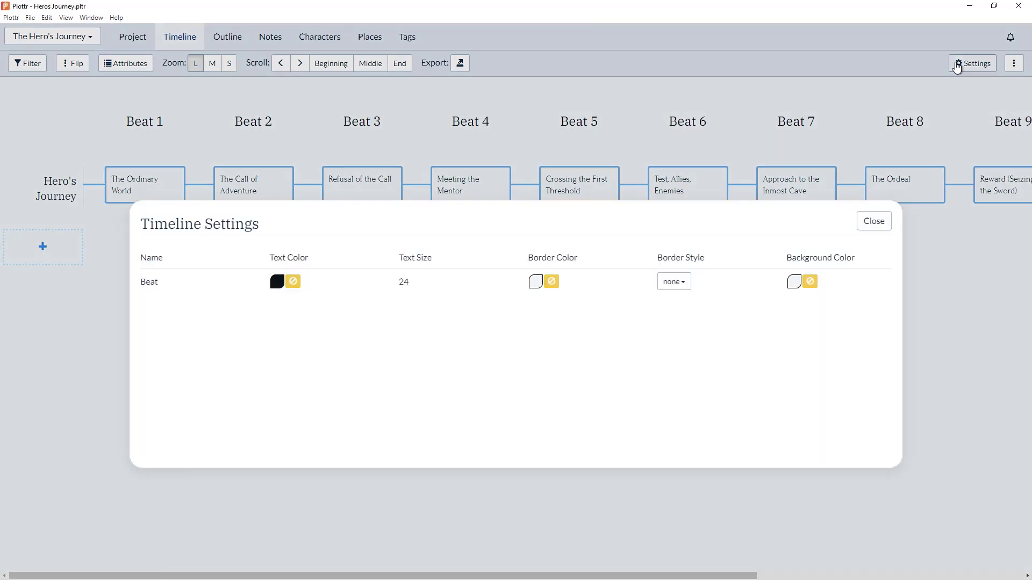
left_click(202, 286)
key("BackSpace")
key("BackSpace")
key("BackSpace")
key("BackSpace")
type("Scene")
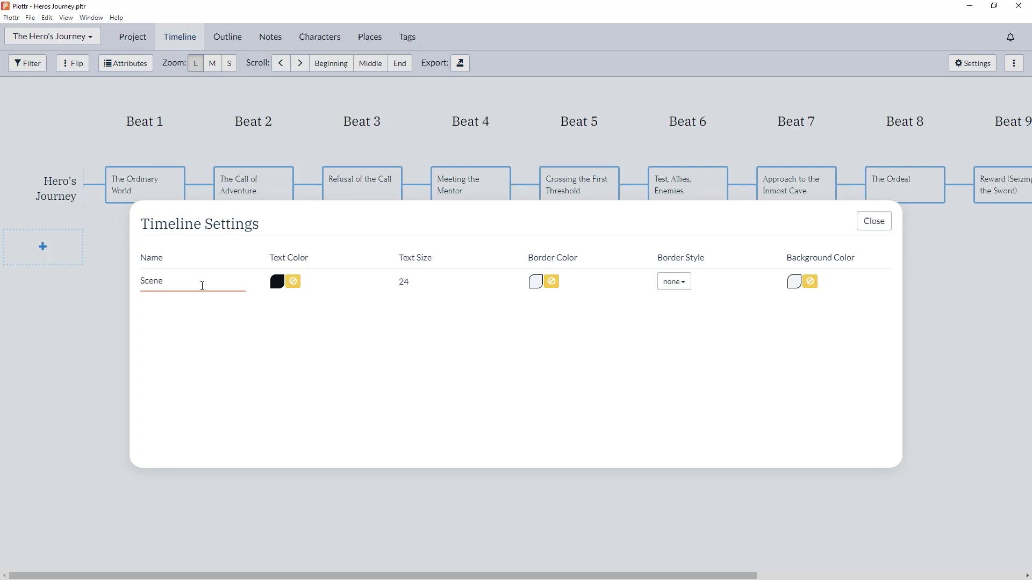
key("Return")
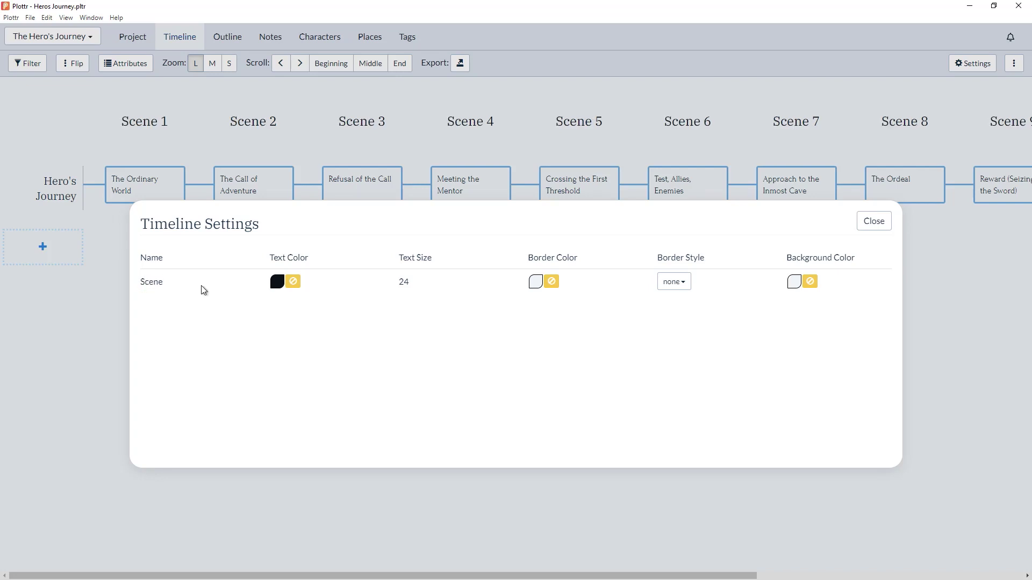
left_click(875, 222)
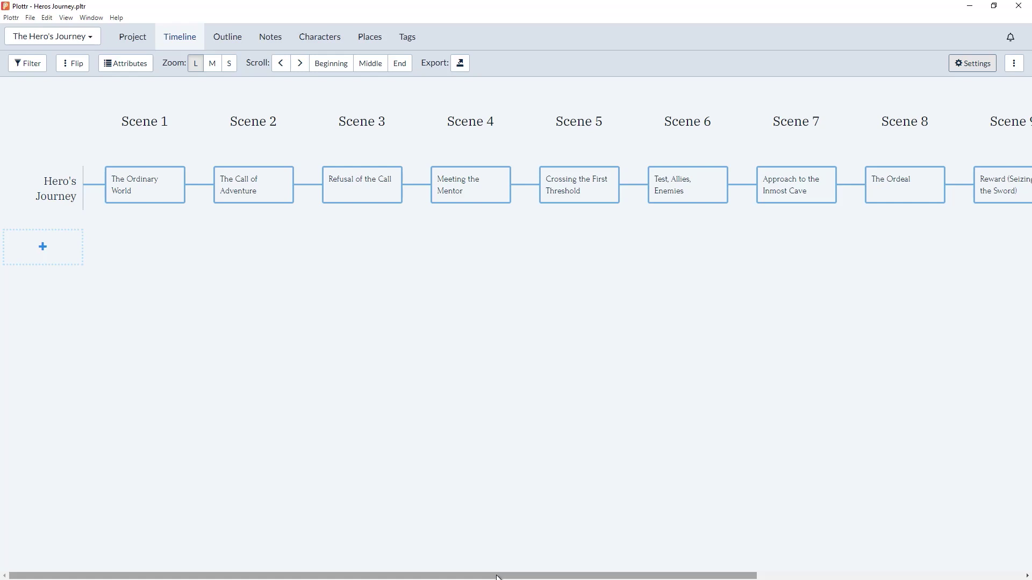
left_click_drag(497, 577, 801, 577)
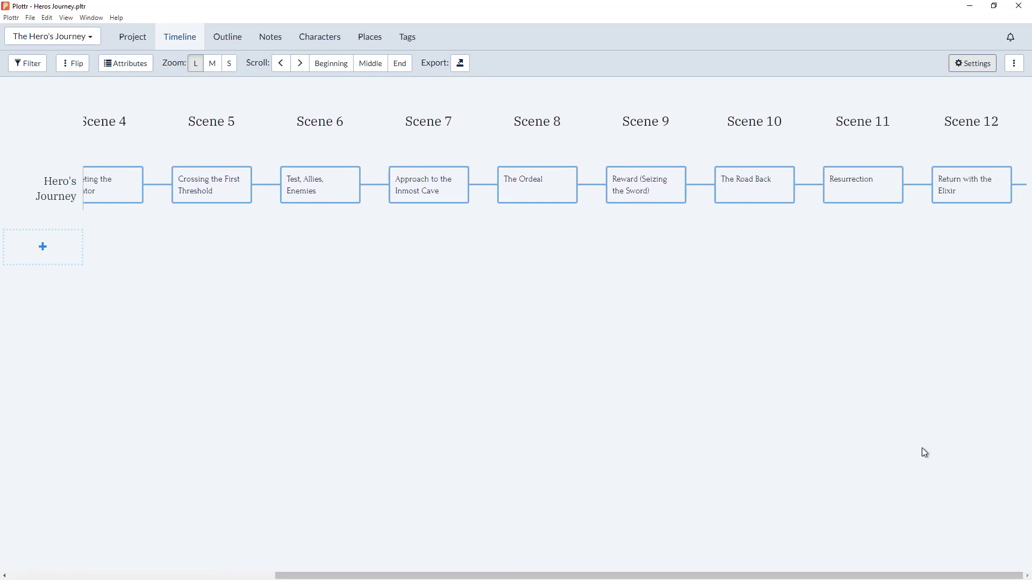
left_click(1023, 123)
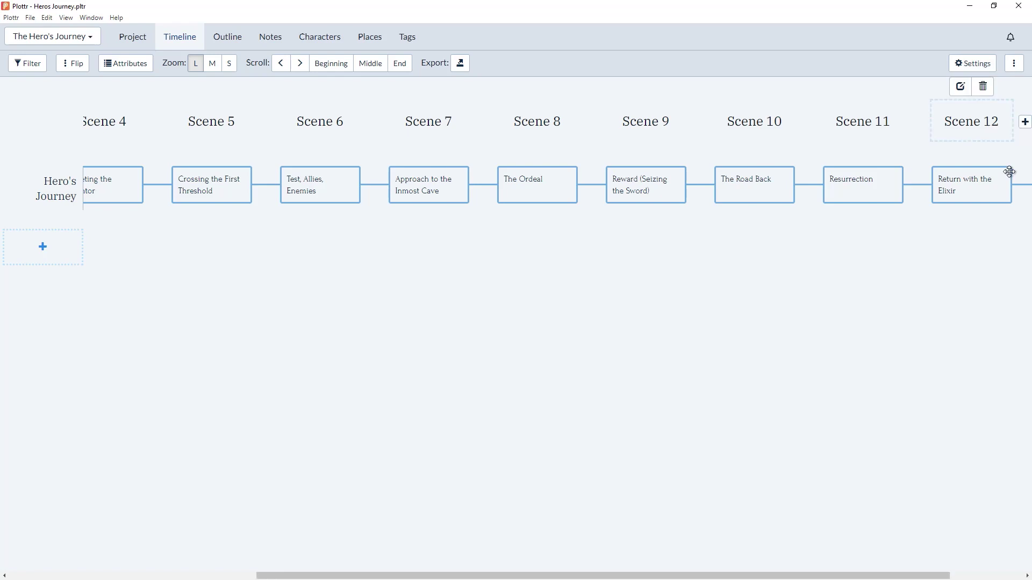
left_click_drag(855, 576, 938, 577)
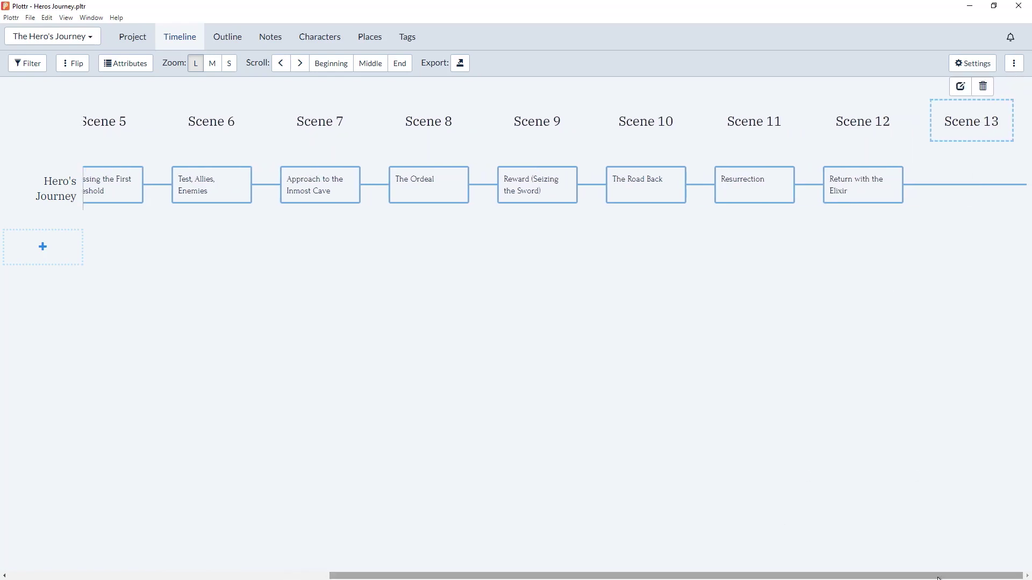
key("ctrl+z")
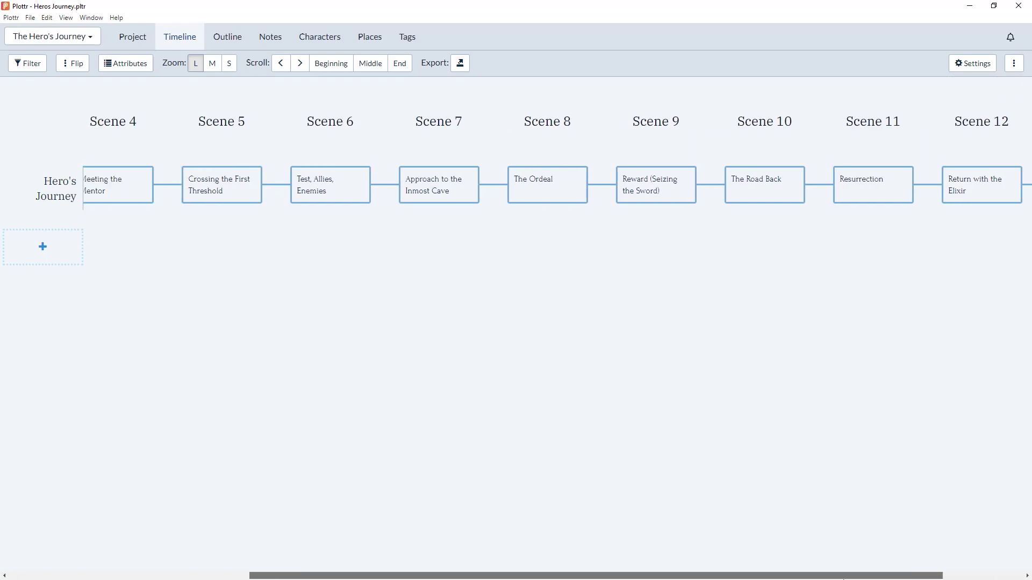
left_click_drag(843, 578, 601, 578)
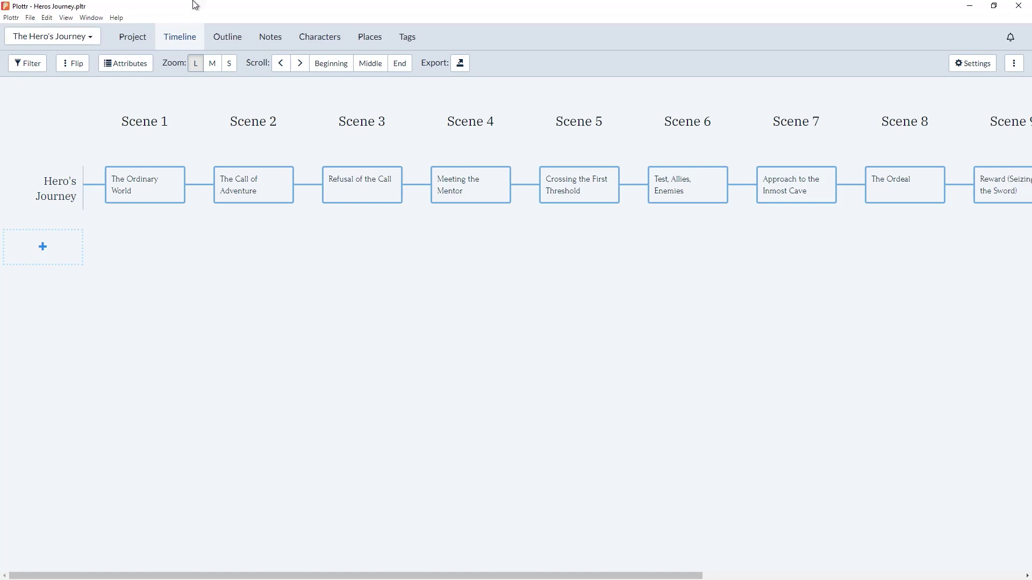
left_click(976, 67)
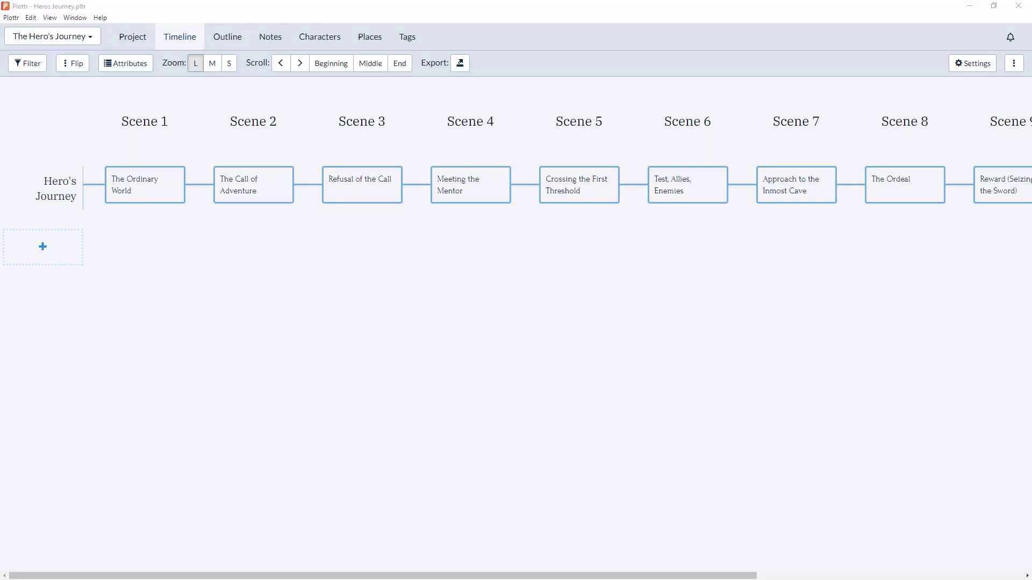
Make the Scene header text cyan and change its size from 24 to 30
left_click(973, 64)
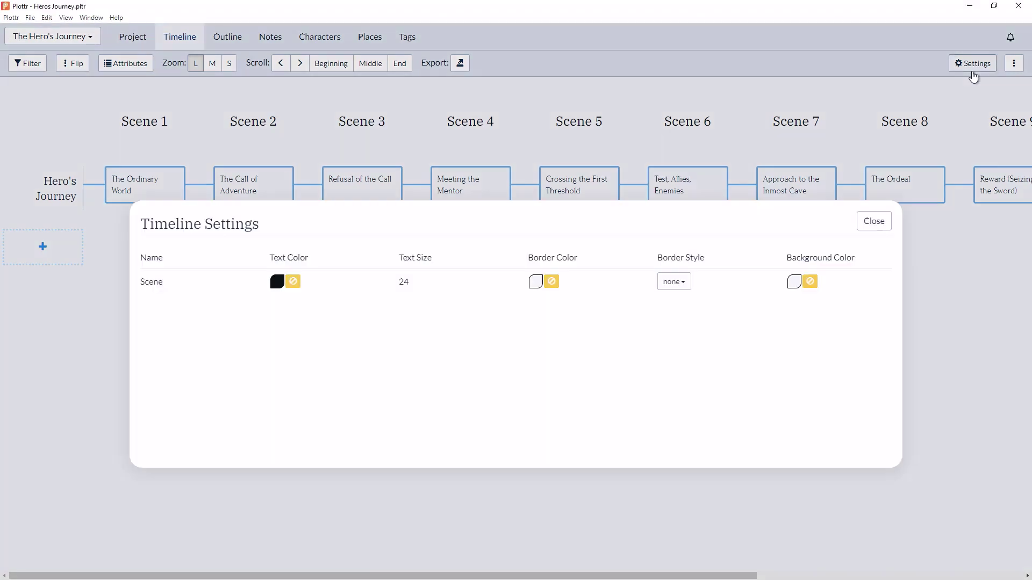
left_click(277, 283)
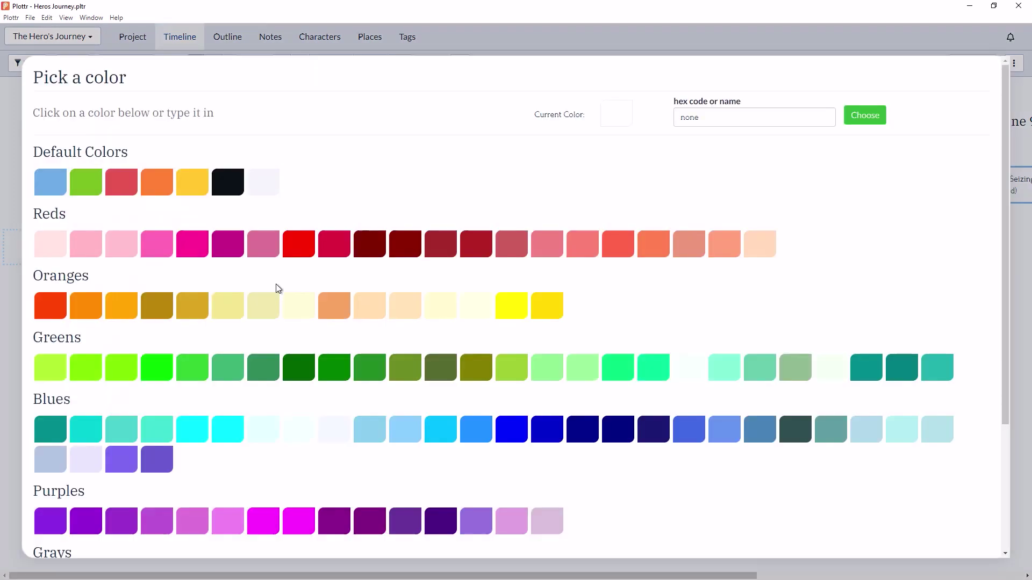
left_click(186, 434)
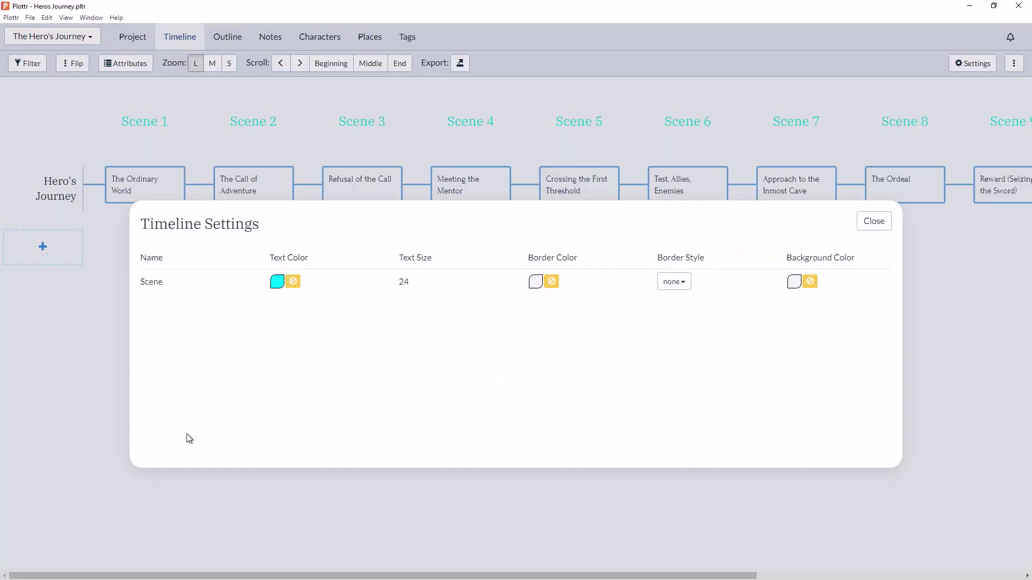
left_click(421, 281)
key("BackSpace")
key("BackSpace")
type("30")
key("Return")
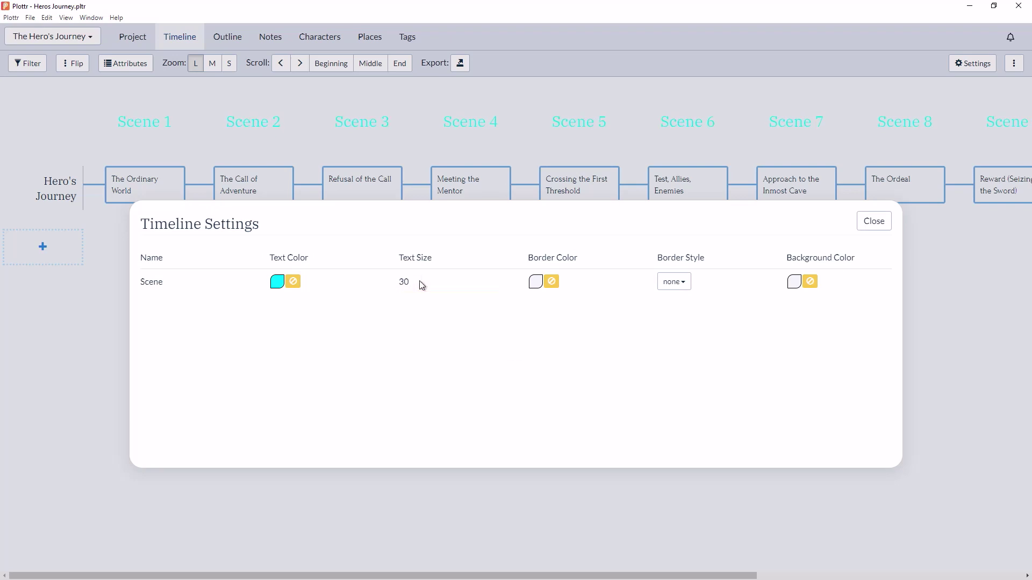
Give the Scene headers a solid navy border and a black background
left_click(683, 284)
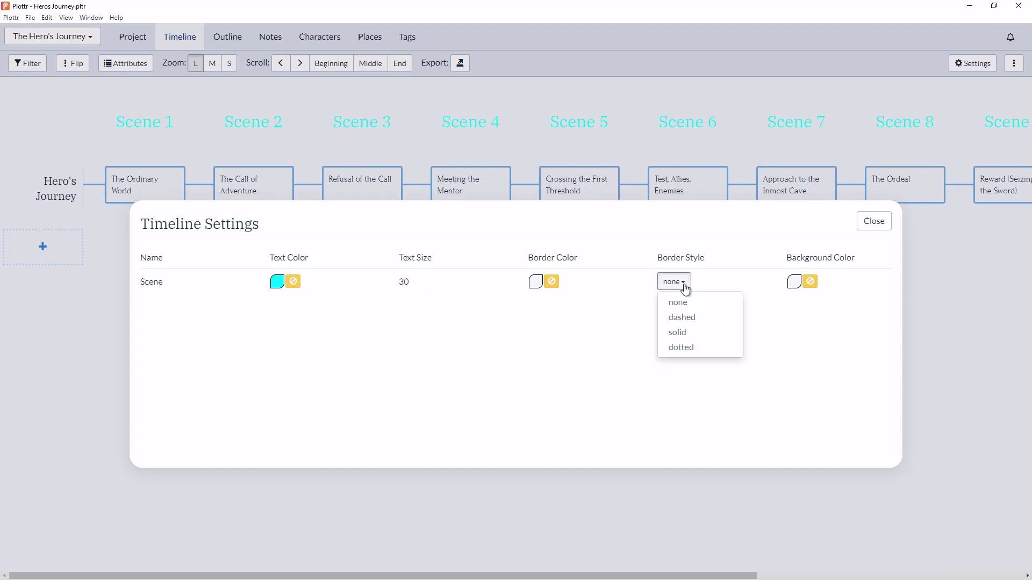
left_click(686, 334)
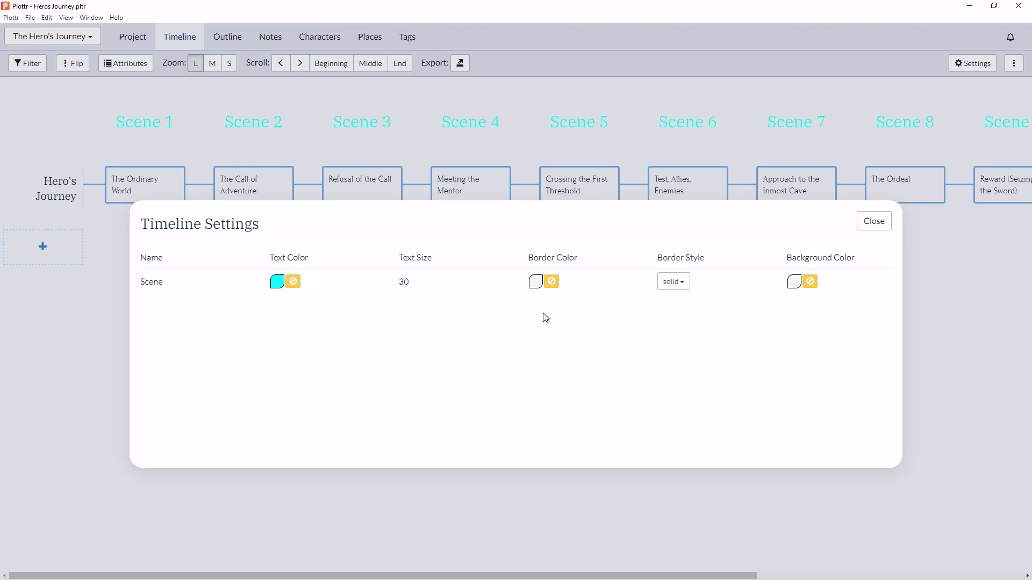
left_click(535, 282)
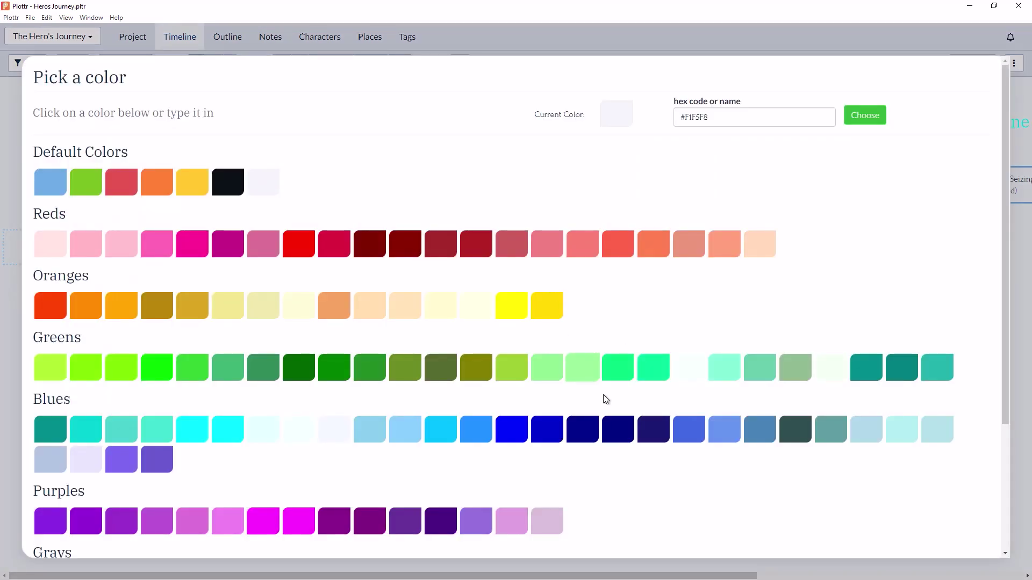
left_click(618, 428)
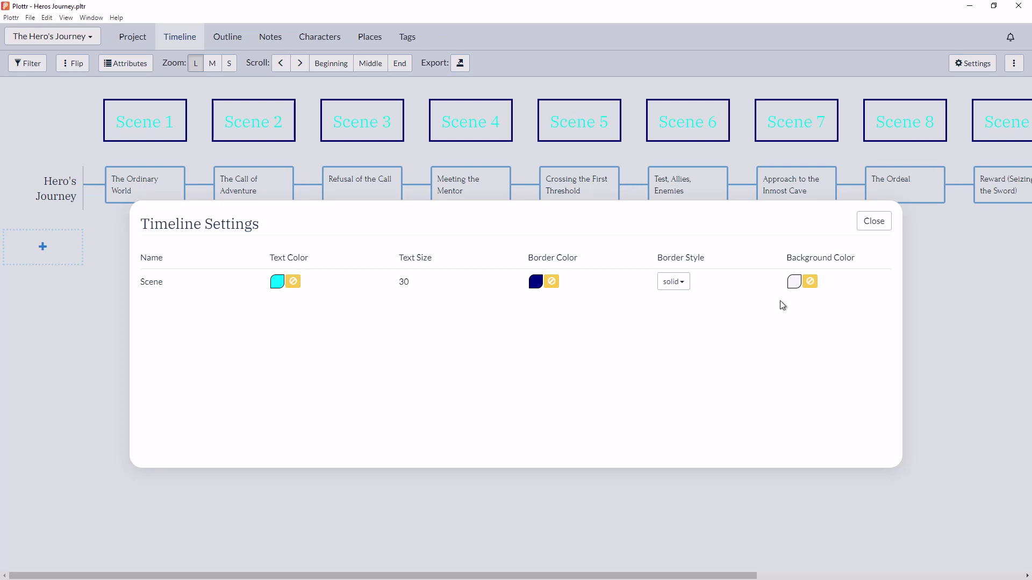
left_click(793, 282)
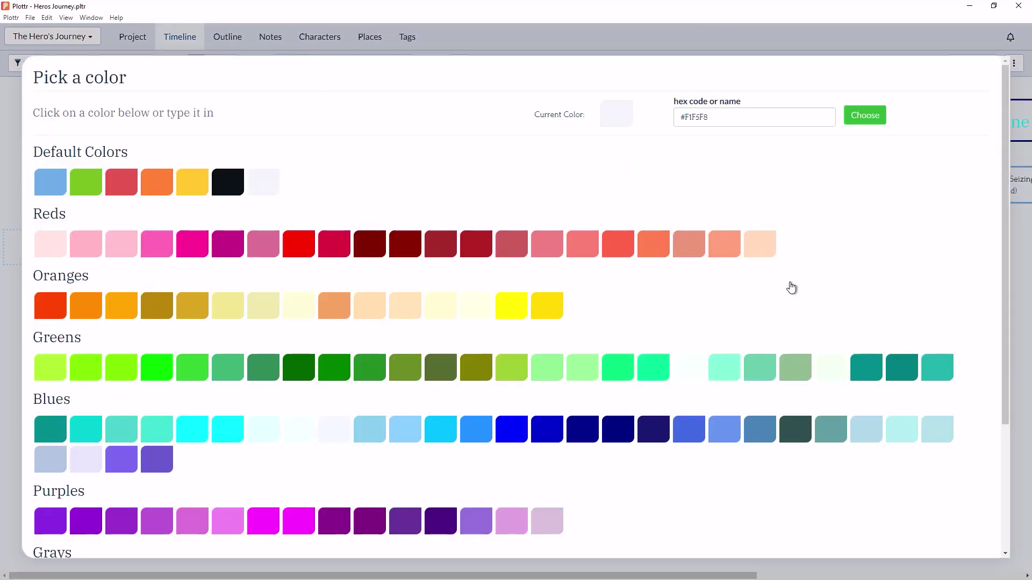
left_click(237, 183)
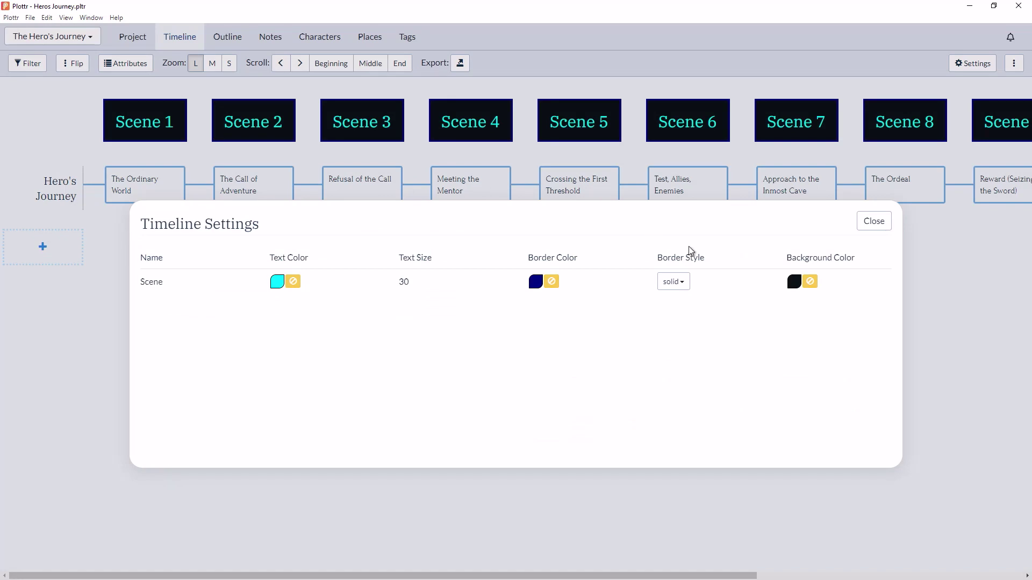
left_click(874, 222)
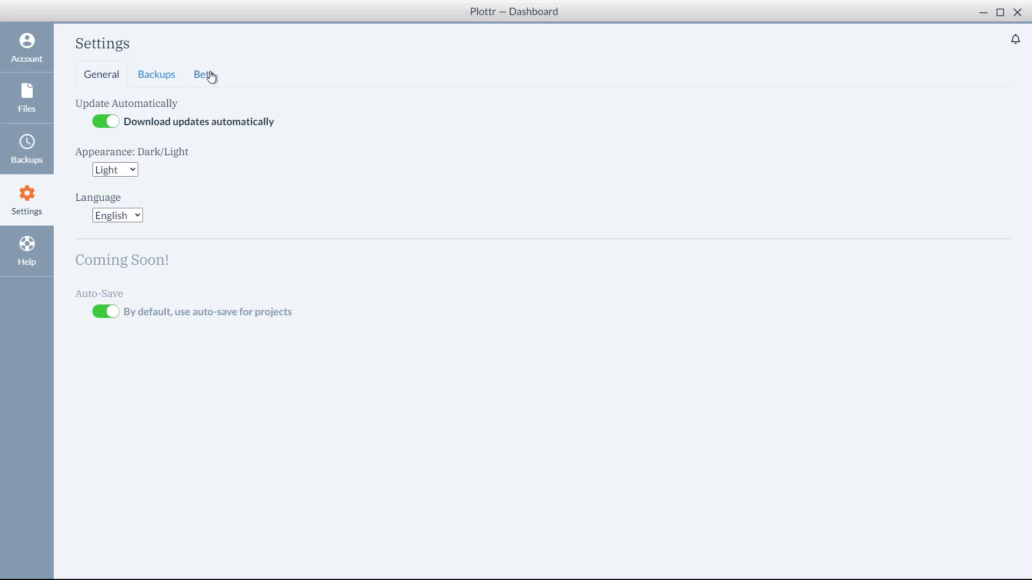
Set the backup folder to the Desktop under the Dashboard's Backups settings
left_click(212, 76)
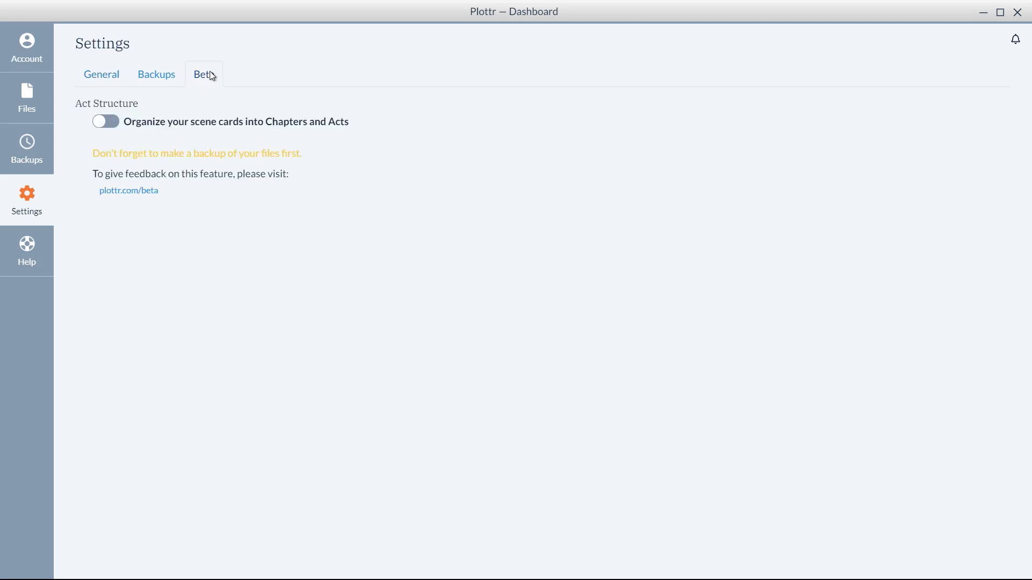
left_click(168, 77)
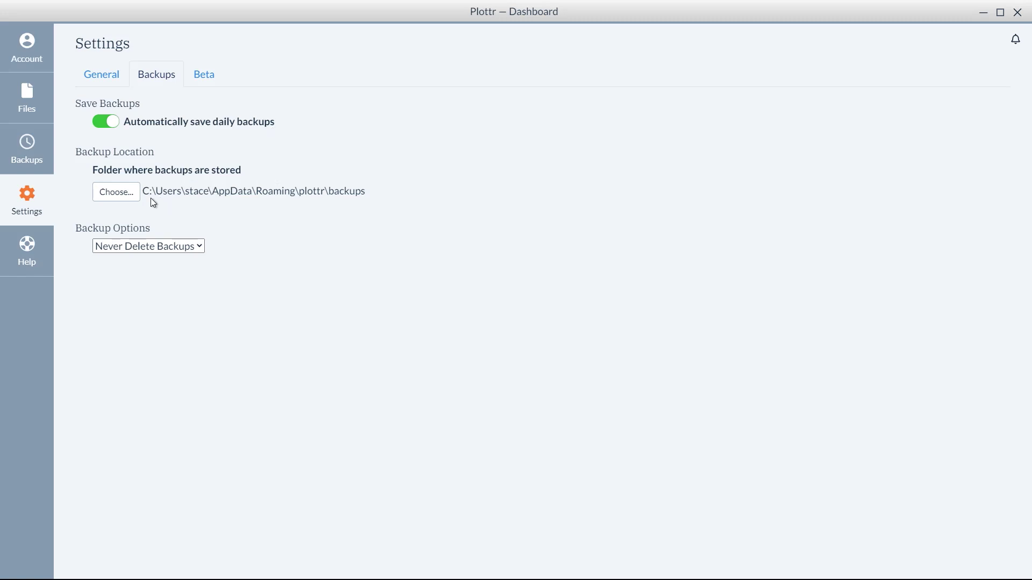
left_click(127, 199)
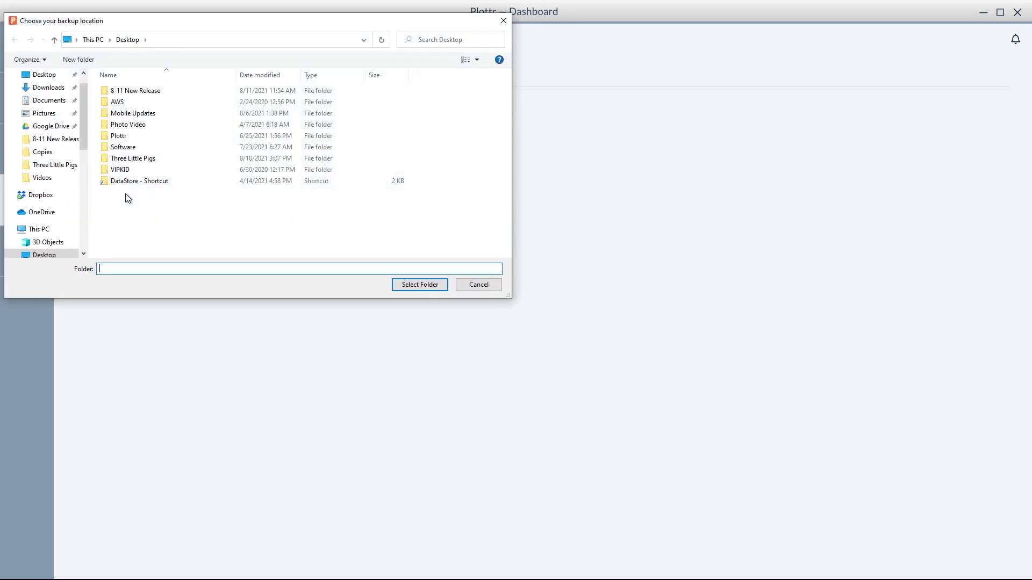
left_click(46, 74)
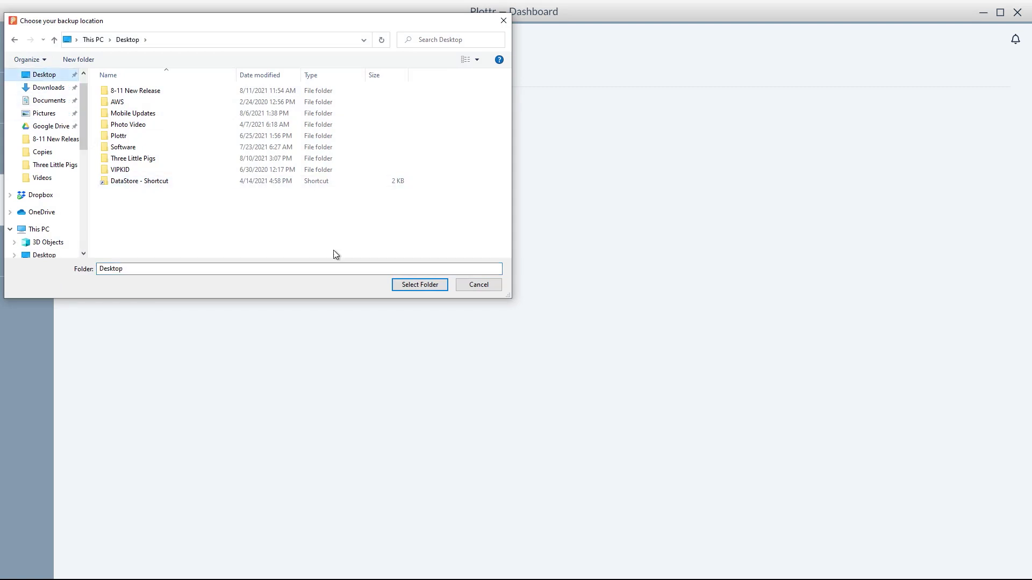
left_click(420, 284)
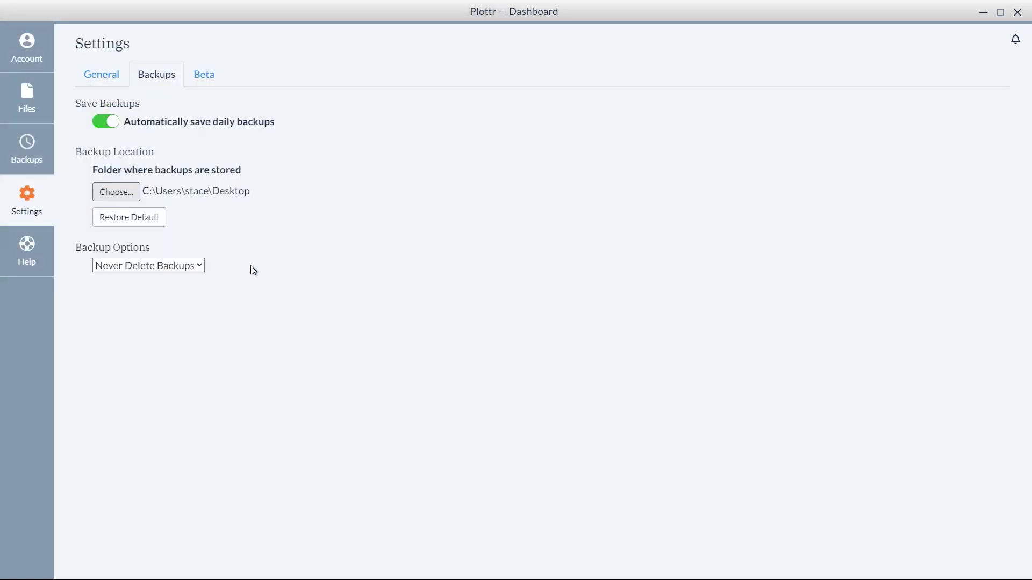
Set Backup Options to Number of Backups, keeping 10 backups
left_click(200, 265)
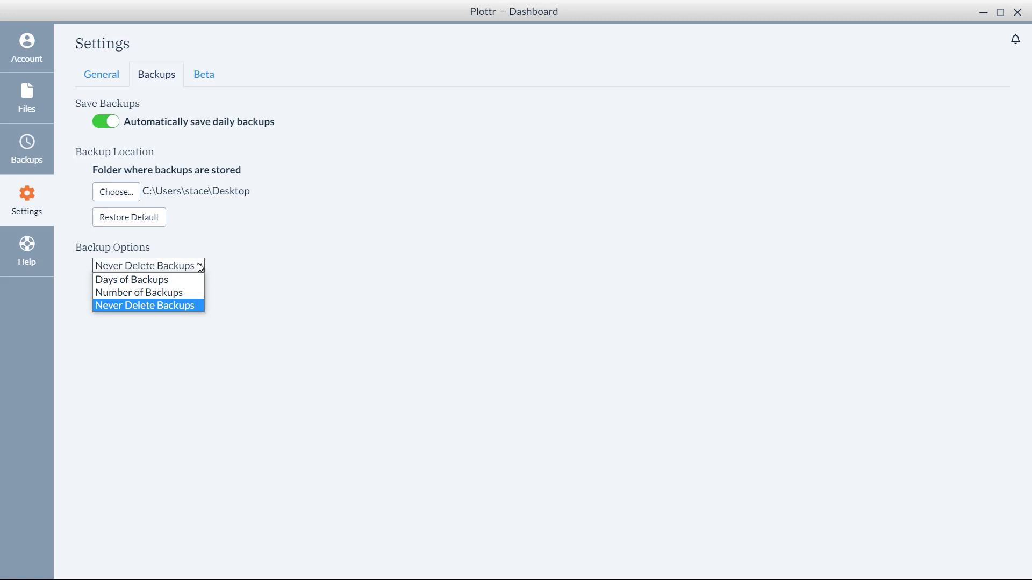
left_click(201, 293)
left_click(130, 308)
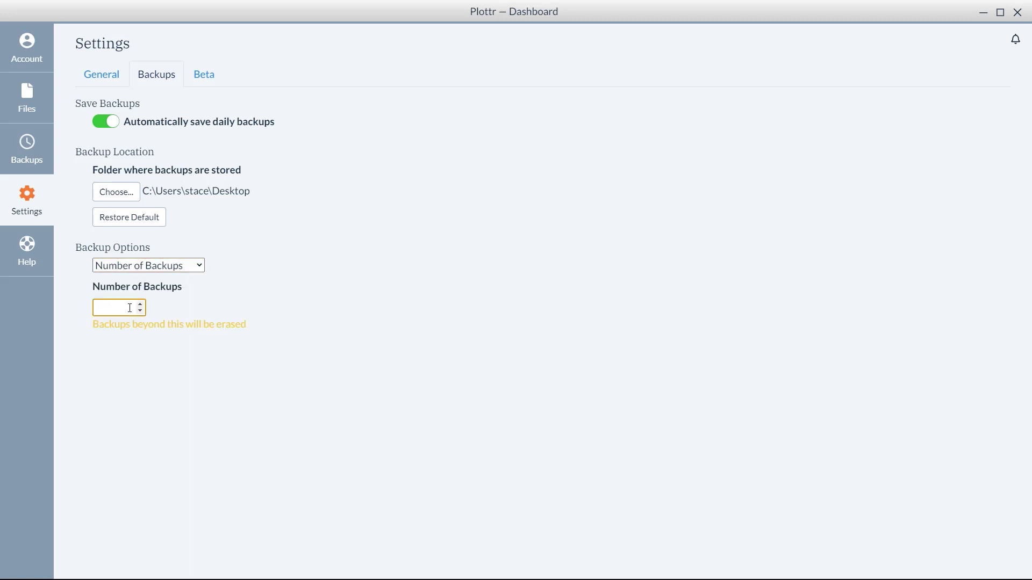
type("10")
left_click(243, 305)
Switch Backup Options to Days of Backups and set it to 45 days
left_click(197, 266)
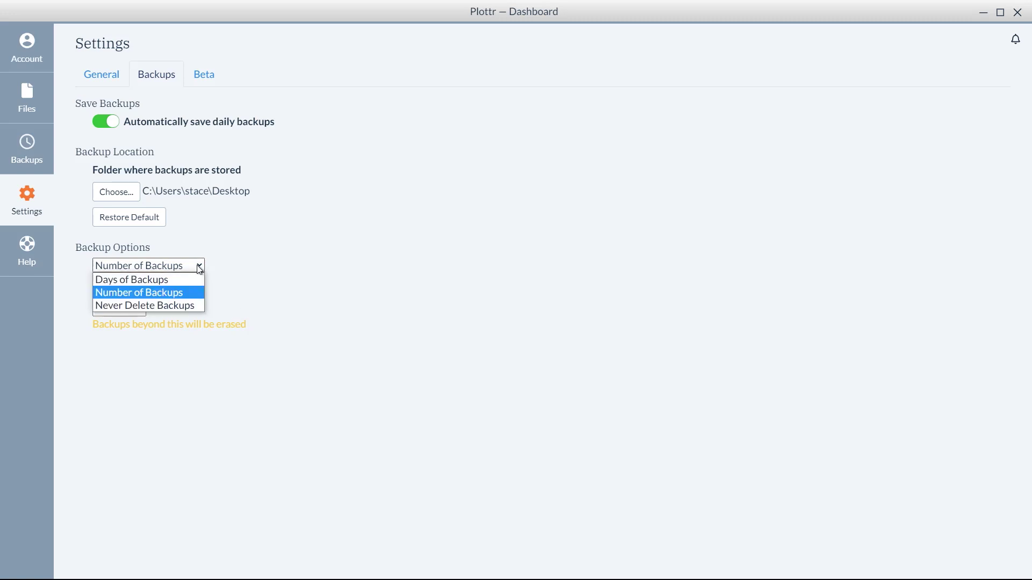
left_click(194, 280)
left_click(123, 307)
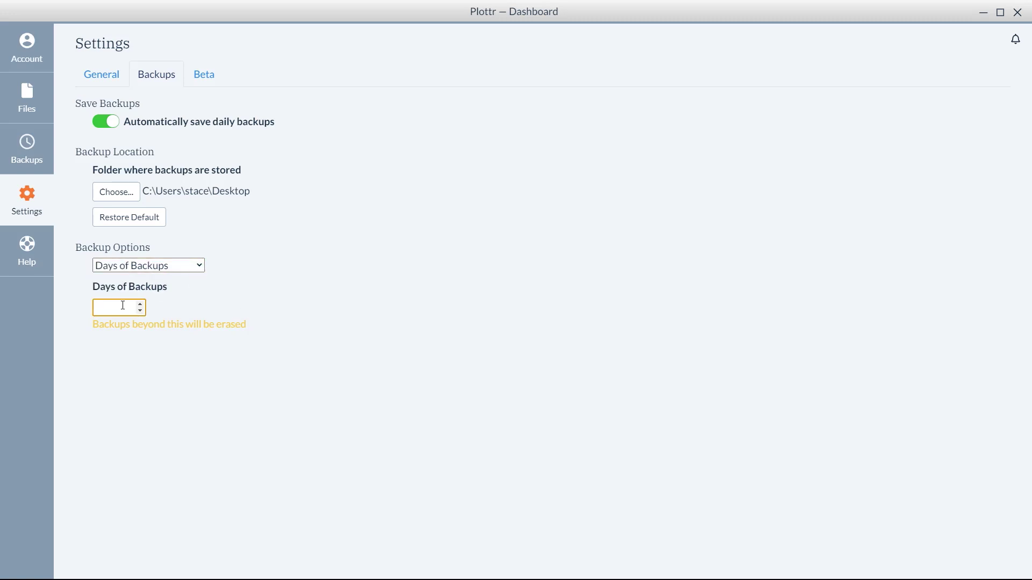
type("45")
left_click(259, 316)
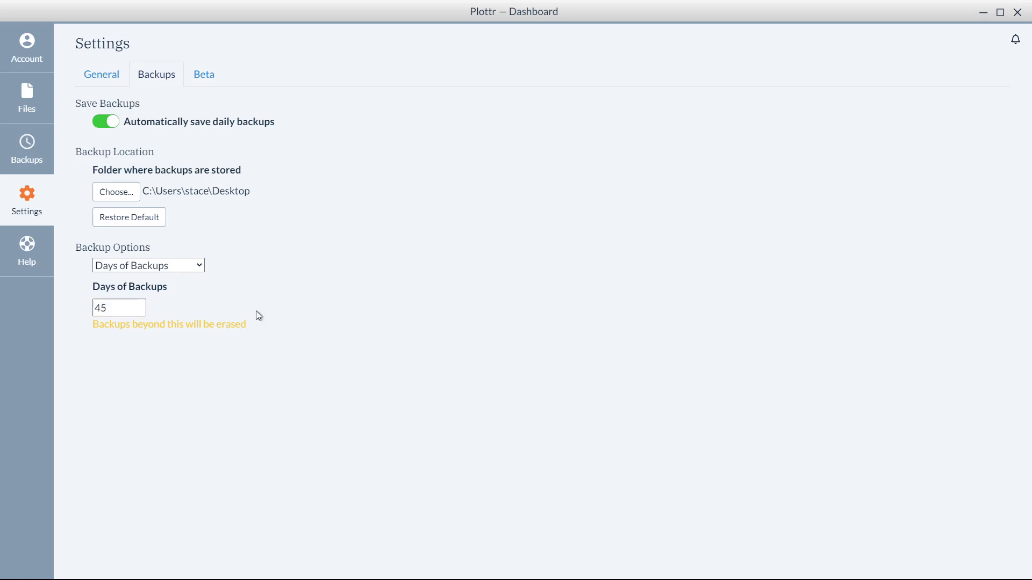